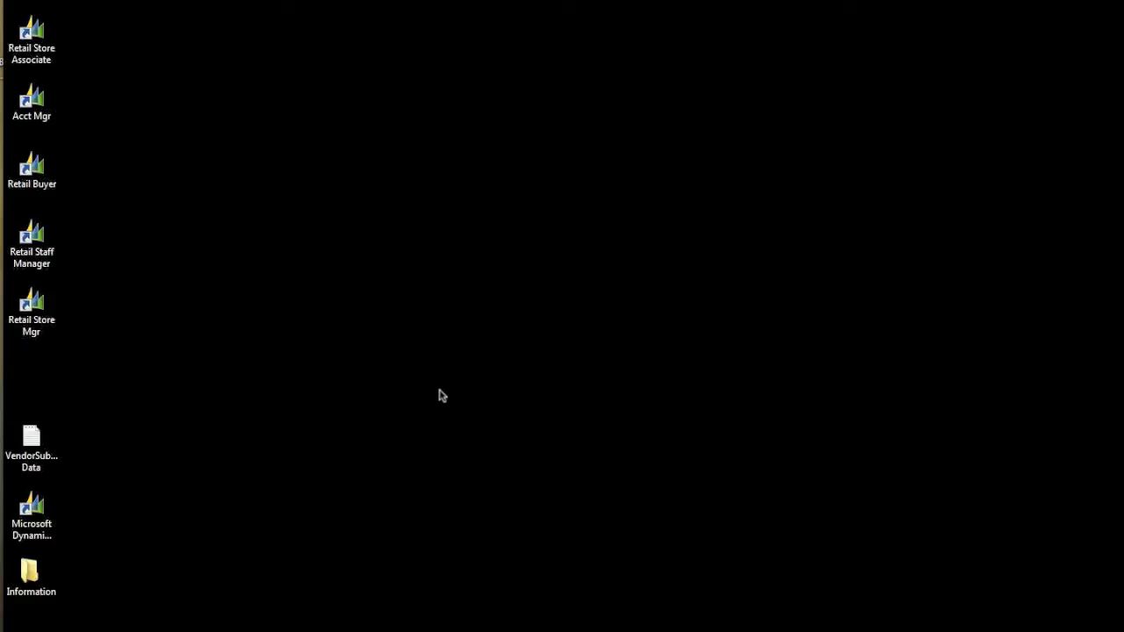
# - Start NAV in the Retail Store Mgr role and show the empty Vend. Item Lib. Import Holding list
pyautogui.doubleClick(35, 308)
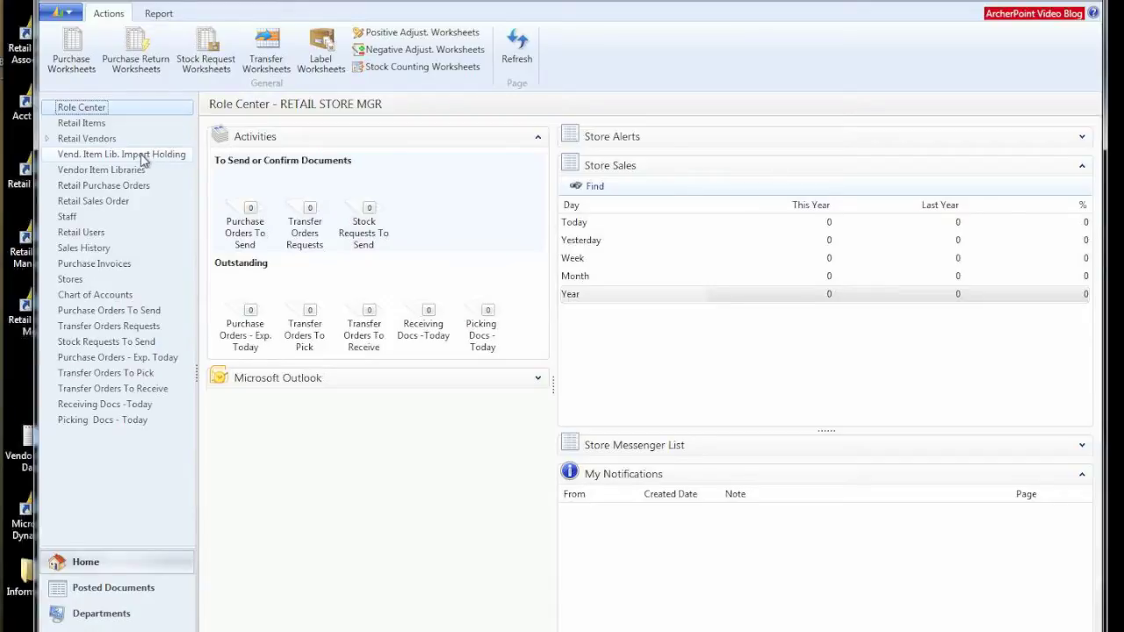
pyautogui.click(141, 158)
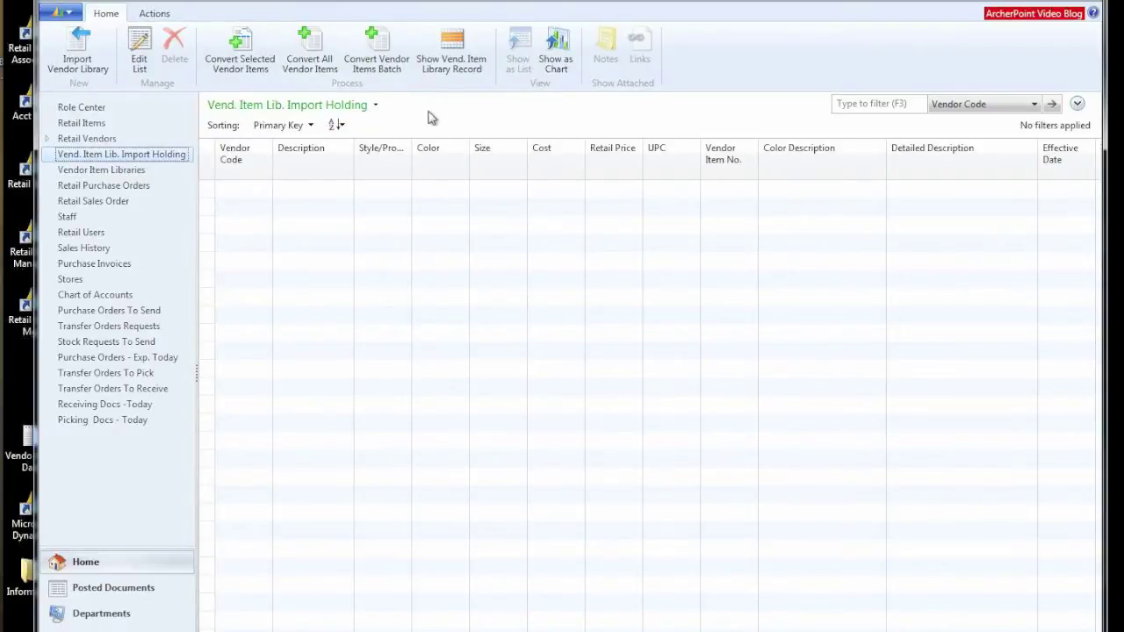
# - Import the VendorSubscription Data file into the holding list with effective date 2/14/14
pyautogui.click(86, 57)
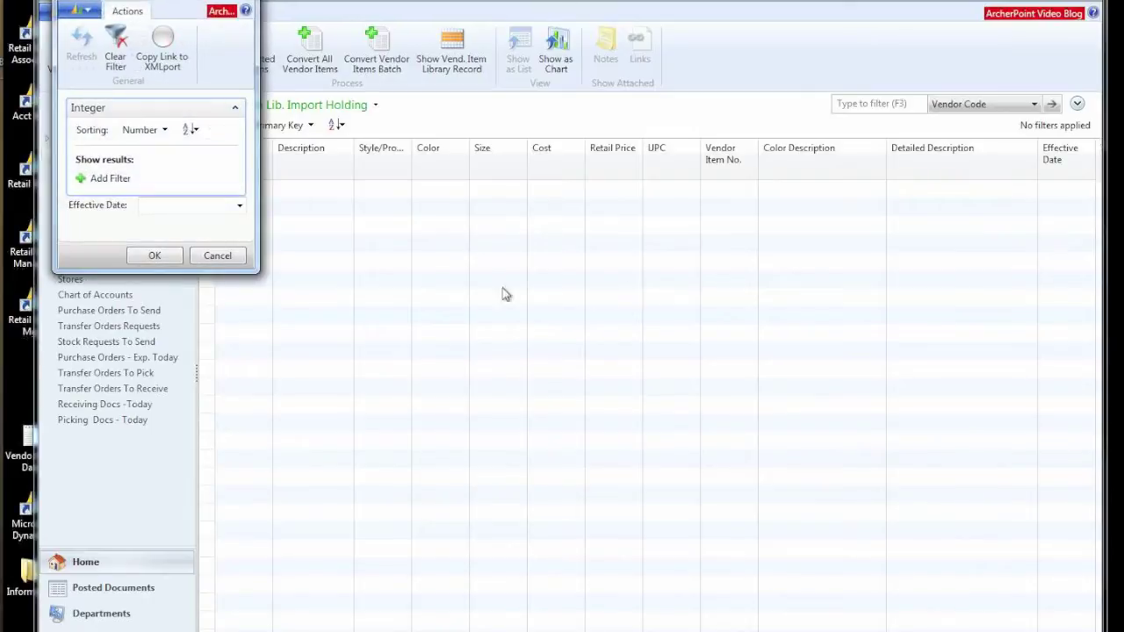
pyautogui.click(188, 204)
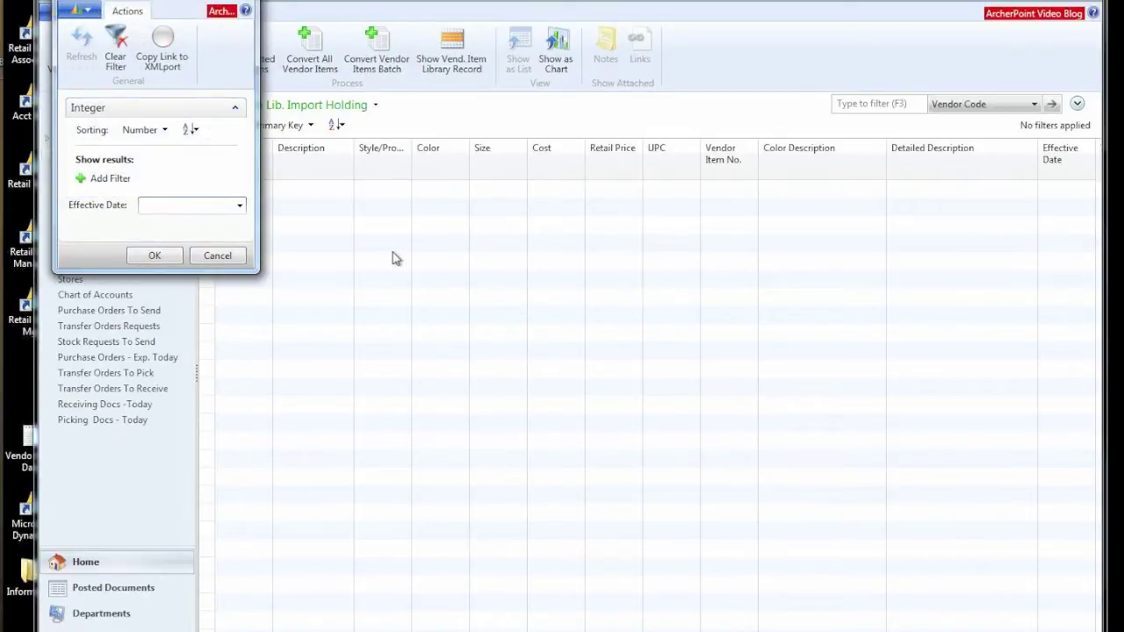
pyautogui.write('2/14/')
pyautogui.write('14')
pyautogui.click(155, 255)
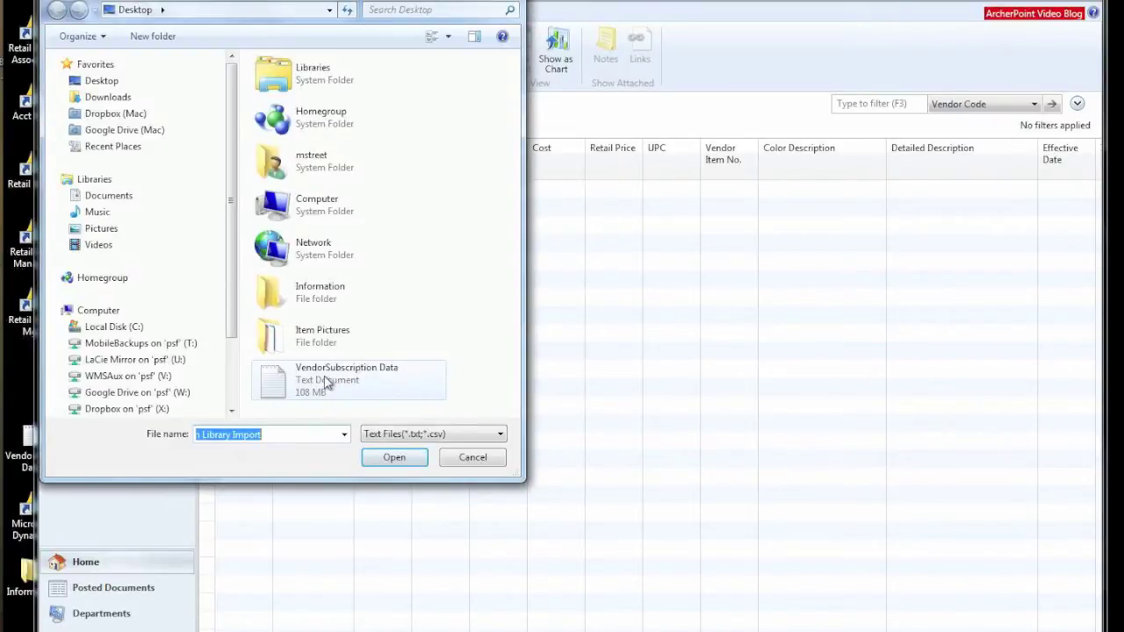
pyautogui.click(327, 379)
pyautogui.click(394, 460)
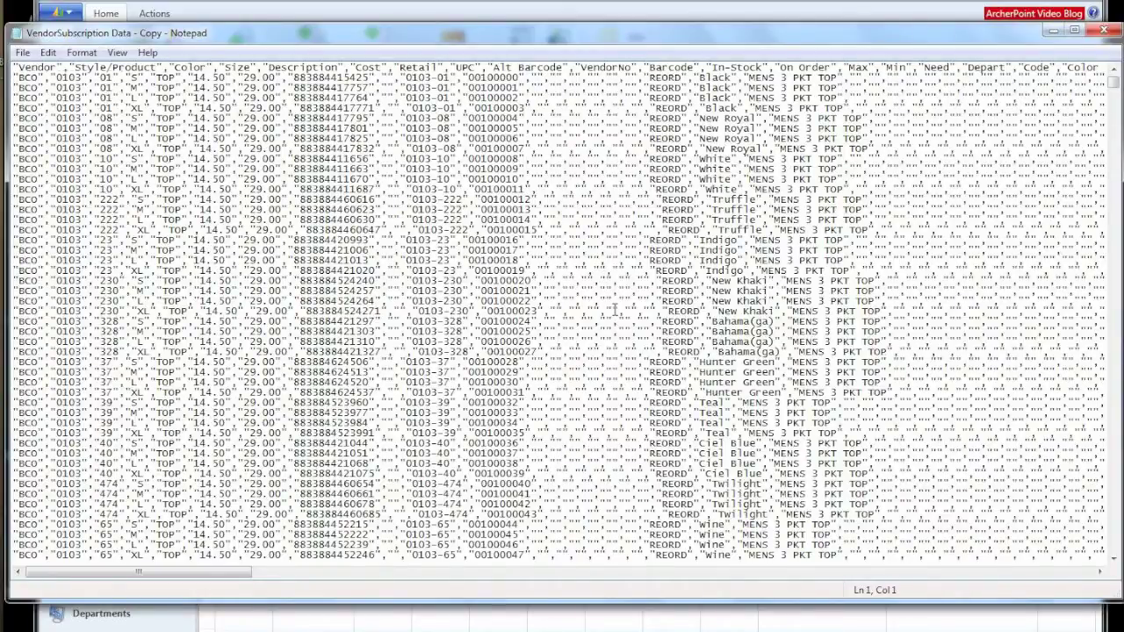
# - Scroll through the VendorSubscription Data vendor rows in Notepad, then close the file
pyautogui.scroll(-16, 611, 298)
pyautogui.scroll(-19, 614, 310)
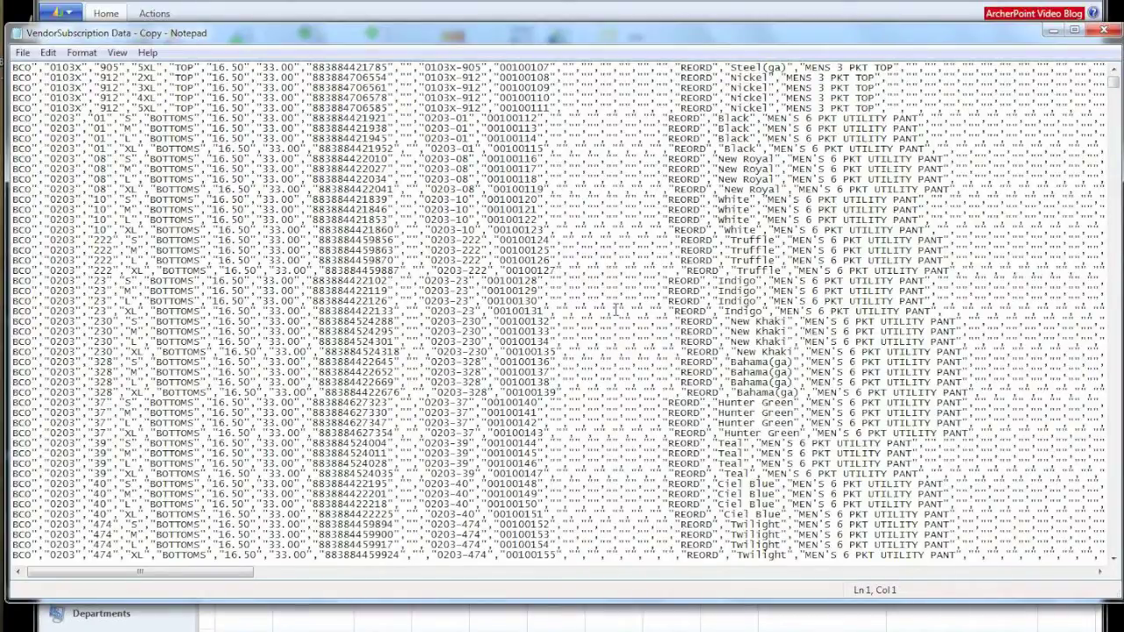
pyautogui.scroll(-15, 615, 308)
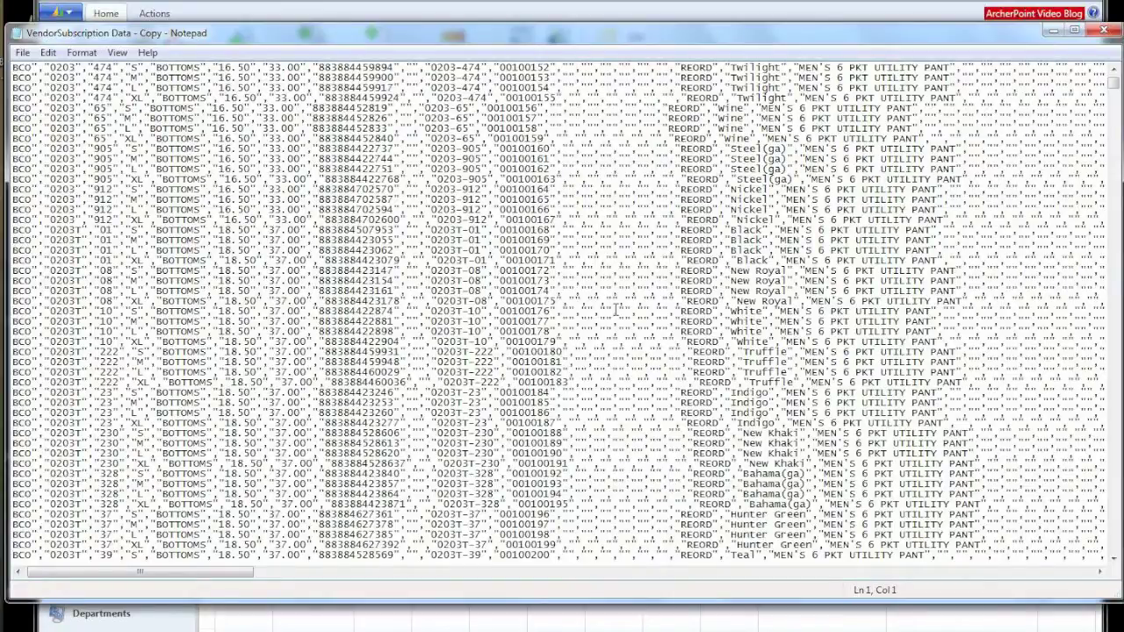
pyautogui.scroll(-20, 617, 309)
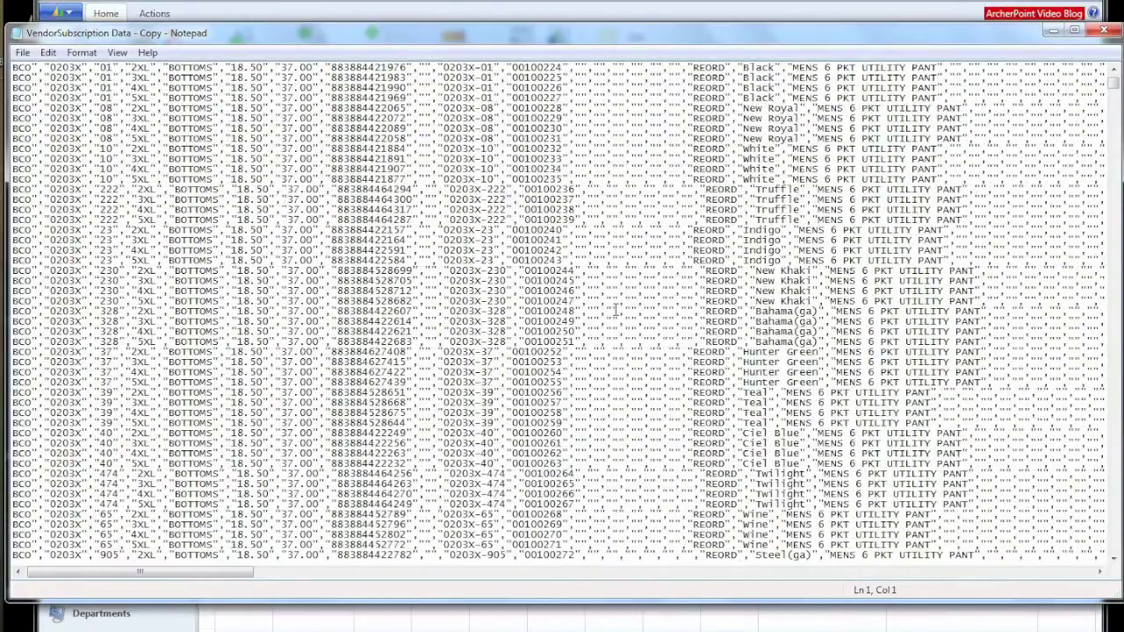
pyautogui.scroll(-20, 617, 309)
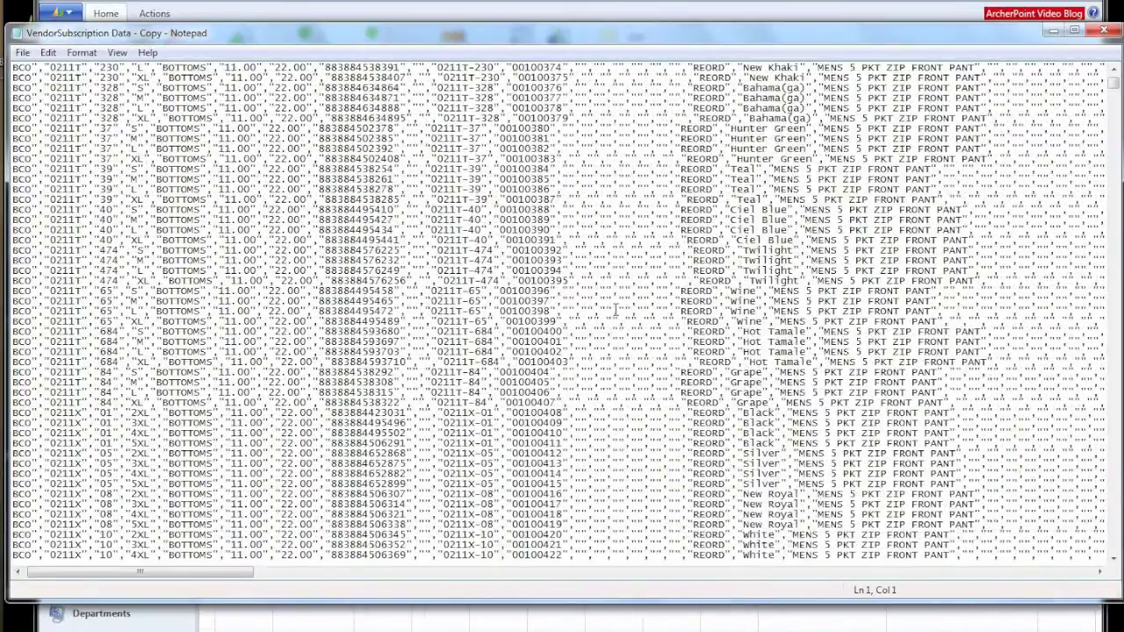
pyautogui.click(1103, 31)
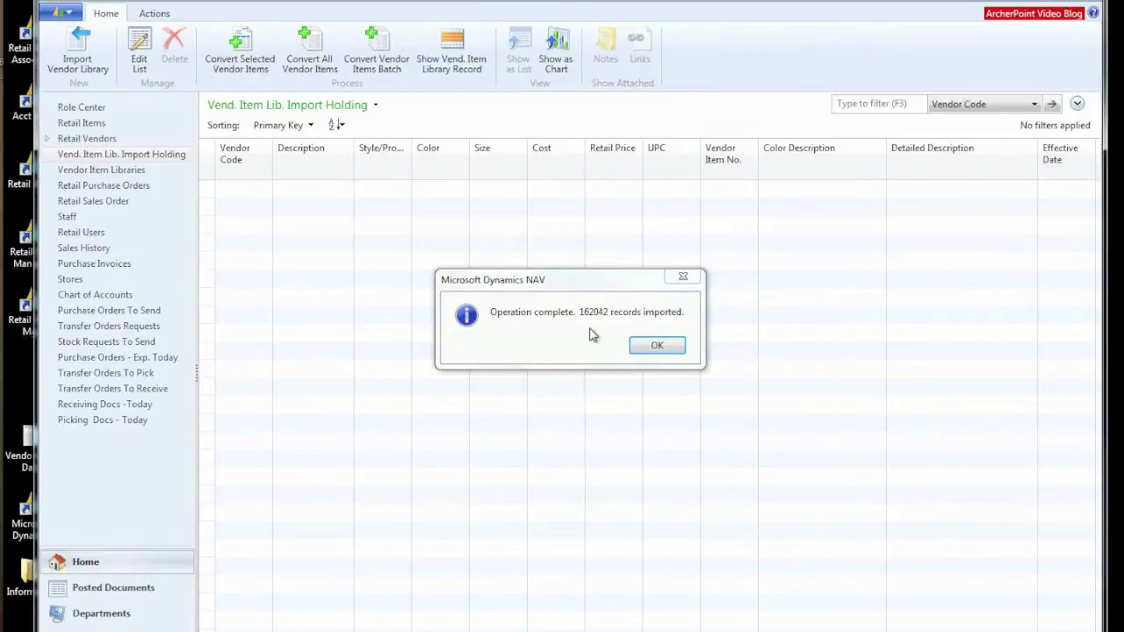
# - Acknowledge the Operation complete message reporting 162042 imported records
pyautogui.click(655, 349)
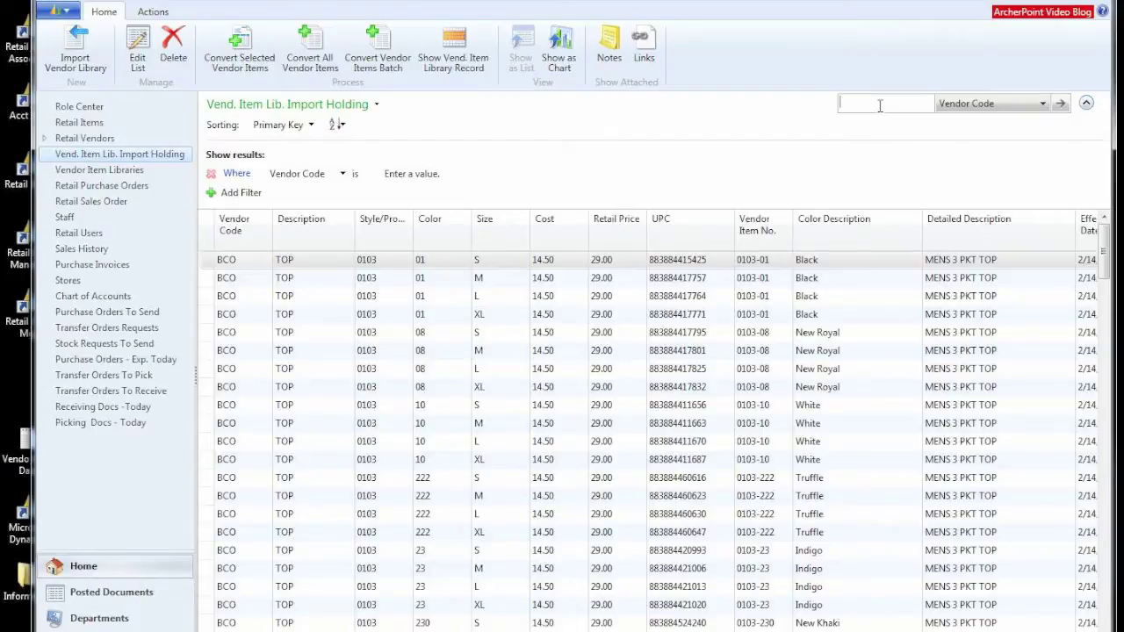
# - Filter the import holding list to vendor code CHE
pyautogui.write('CHe')
pyautogui.press('Return')
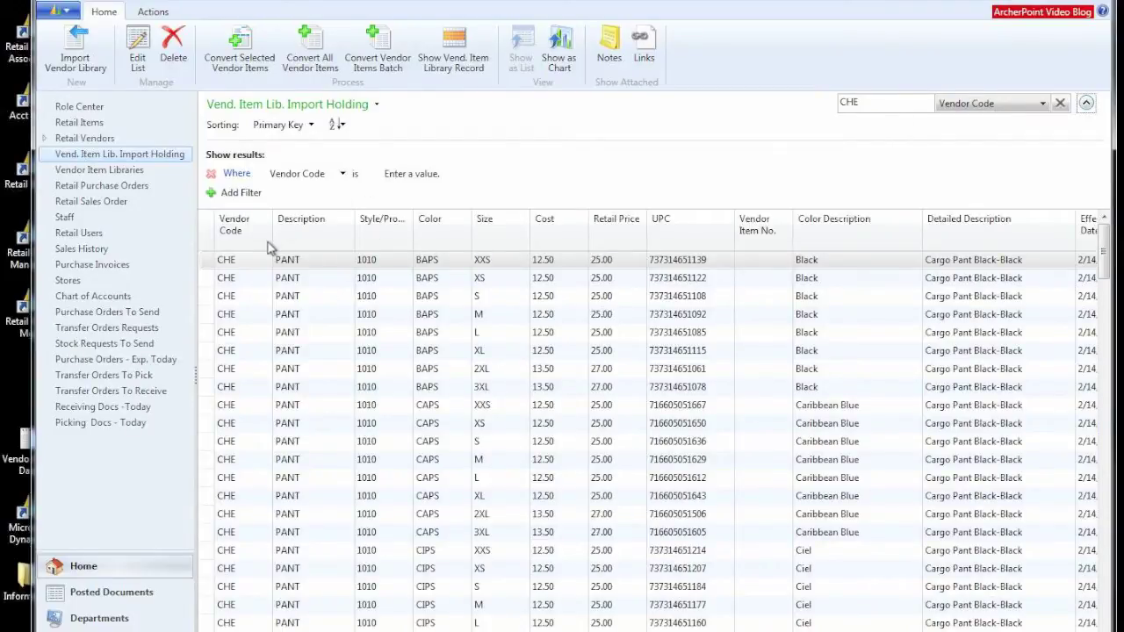
pyautogui.scroll(-1, 267, 246)
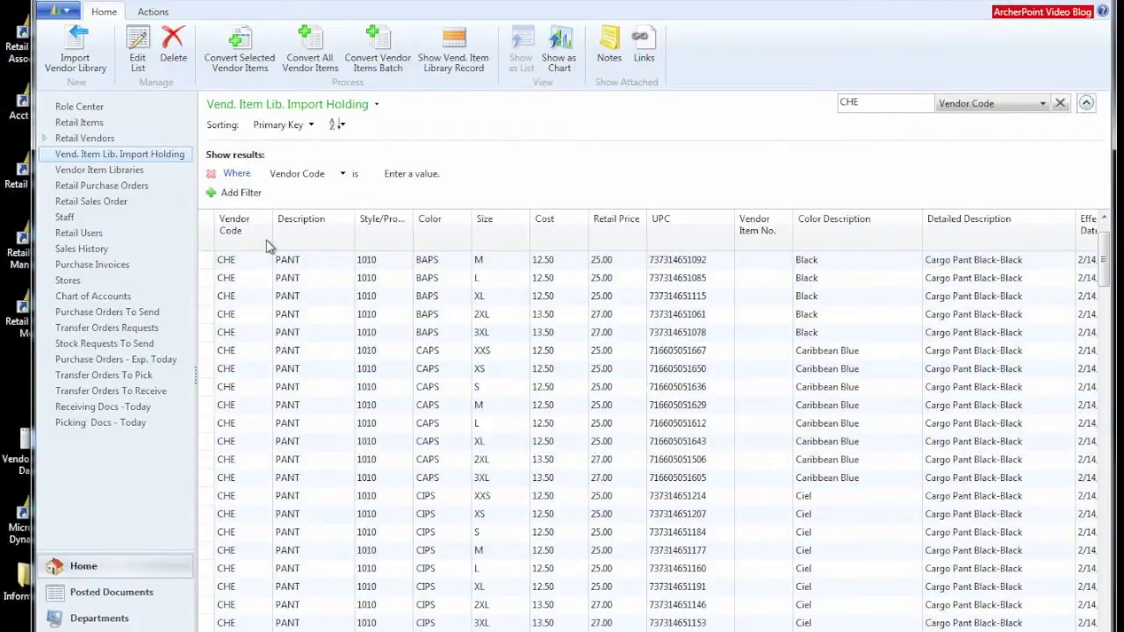
# - Add a Style/Product filter of 1067 and select all the matching pant rows
pyautogui.click(343, 175)
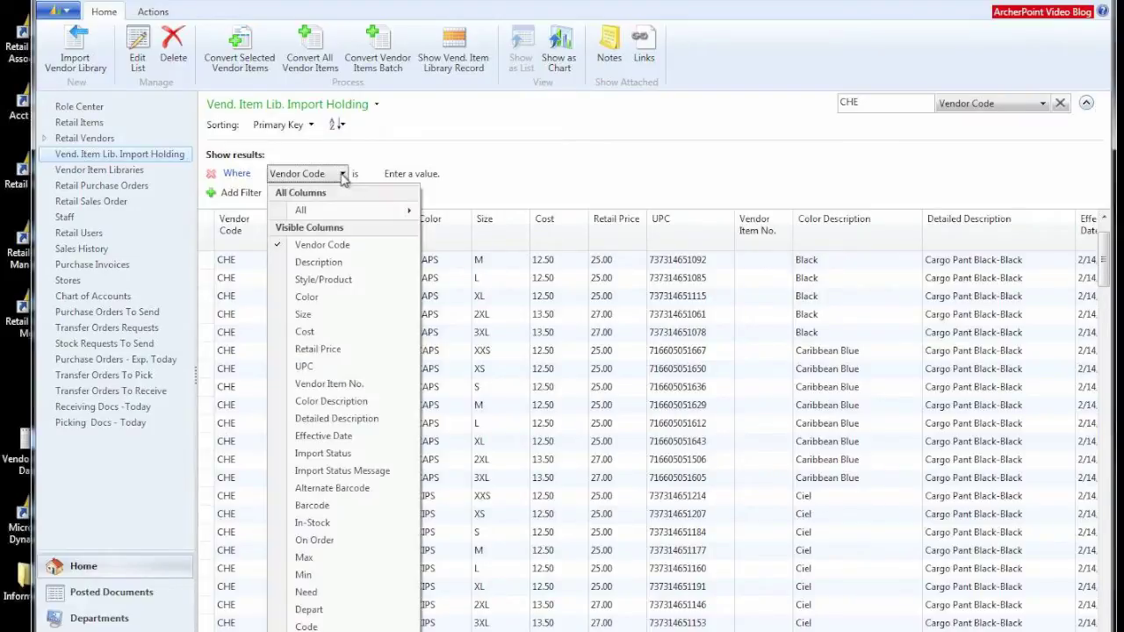
pyautogui.click(325, 281)
pyautogui.click(428, 176)
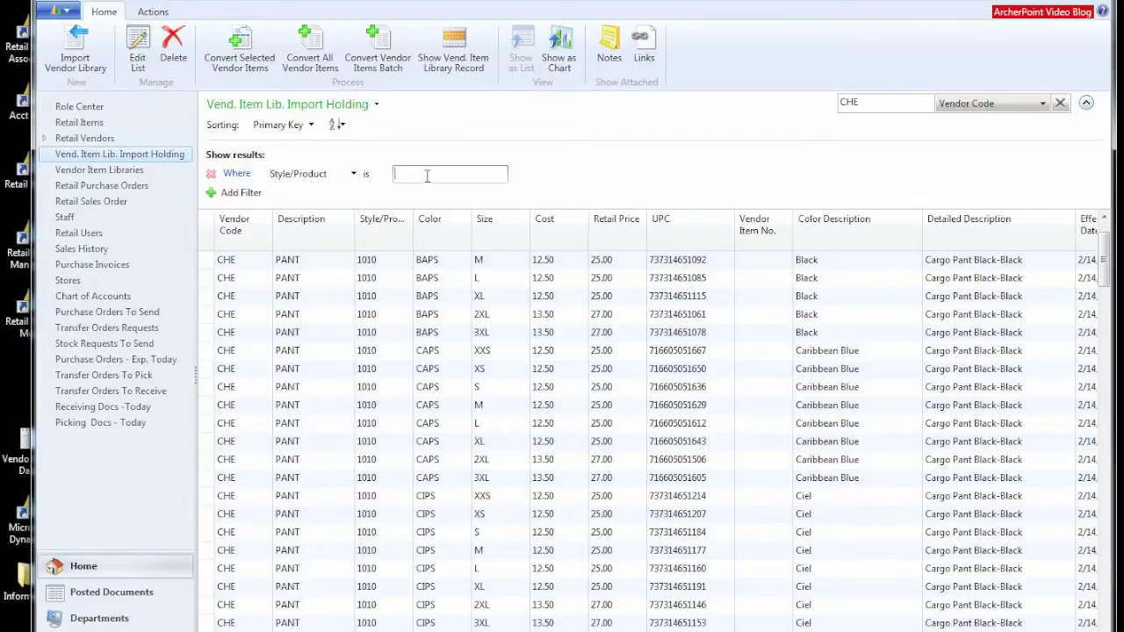
pyautogui.write('1067')
pyautogui.press('Return')
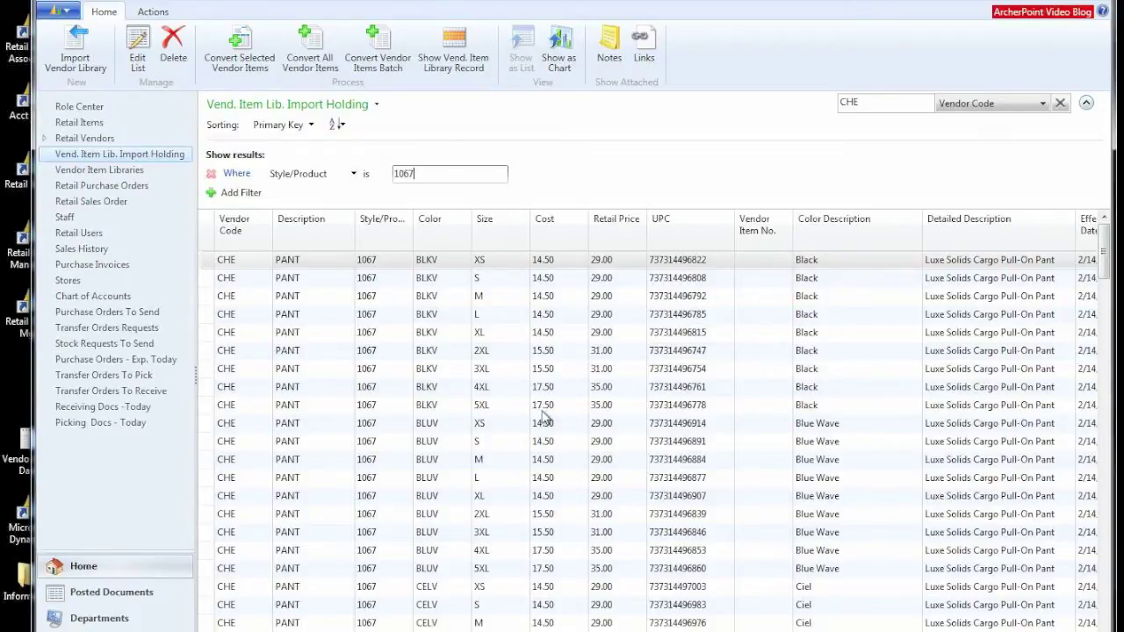
pyautogui.scroll(-10, 545, 417)
pyautogui.scroll(-6, 545, 417)
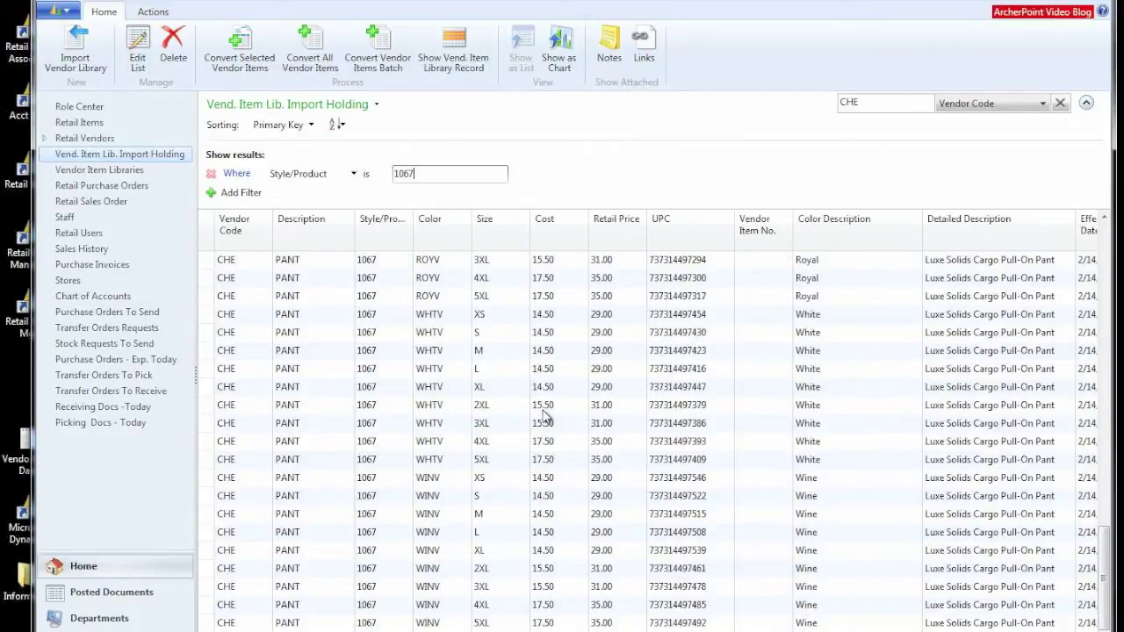
pyautogui.scroll(15, 545, 417)
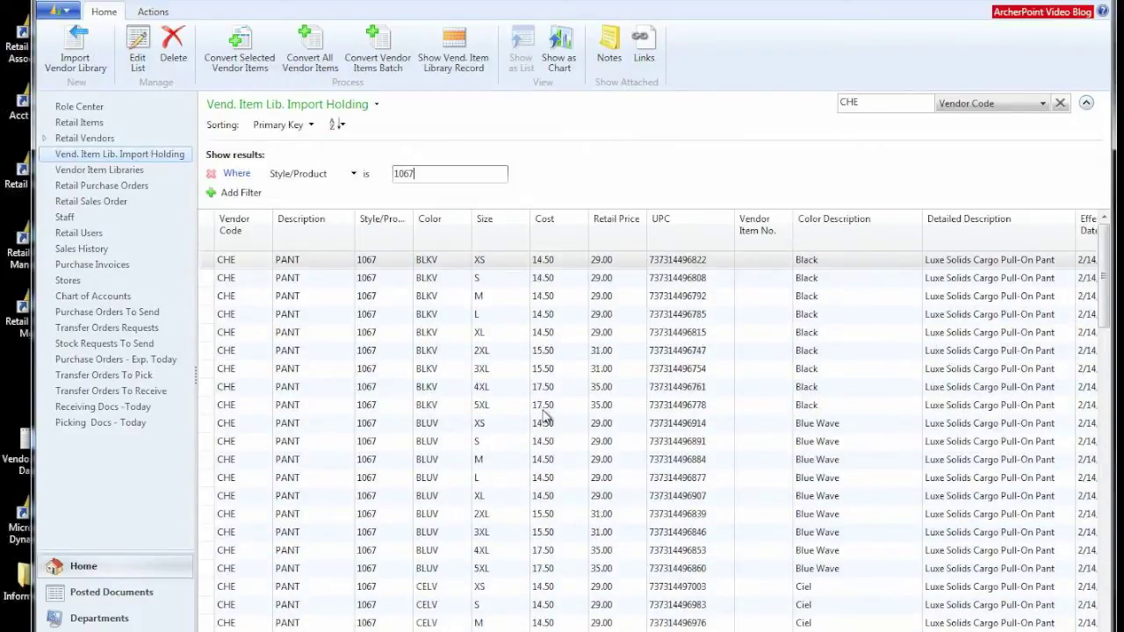
pyautogui.click(212, 240)
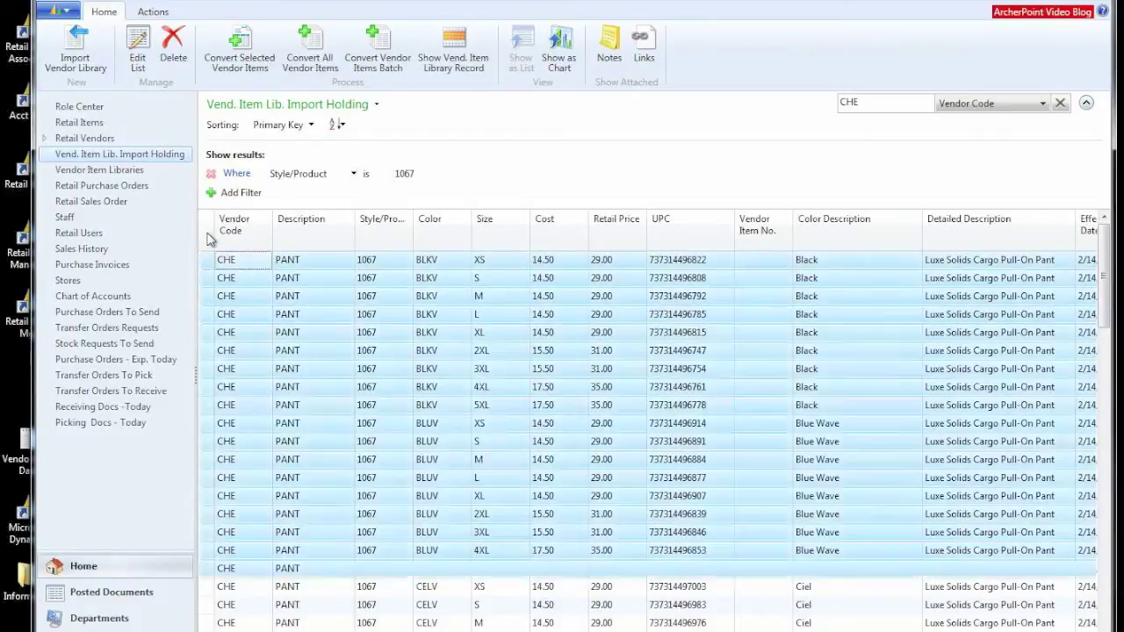
# - Convert the selected style 1067 rows into vendor item libraries, acknowledging 81 records converted
pyautogui.click(238, 45)
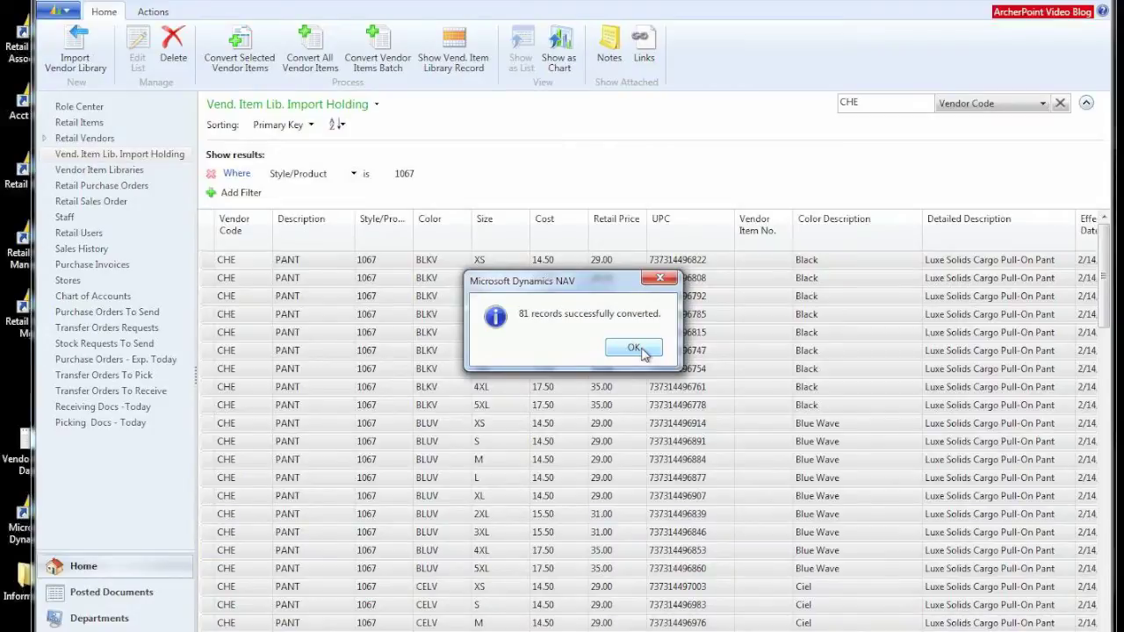
pyautogui.click(634, 349)
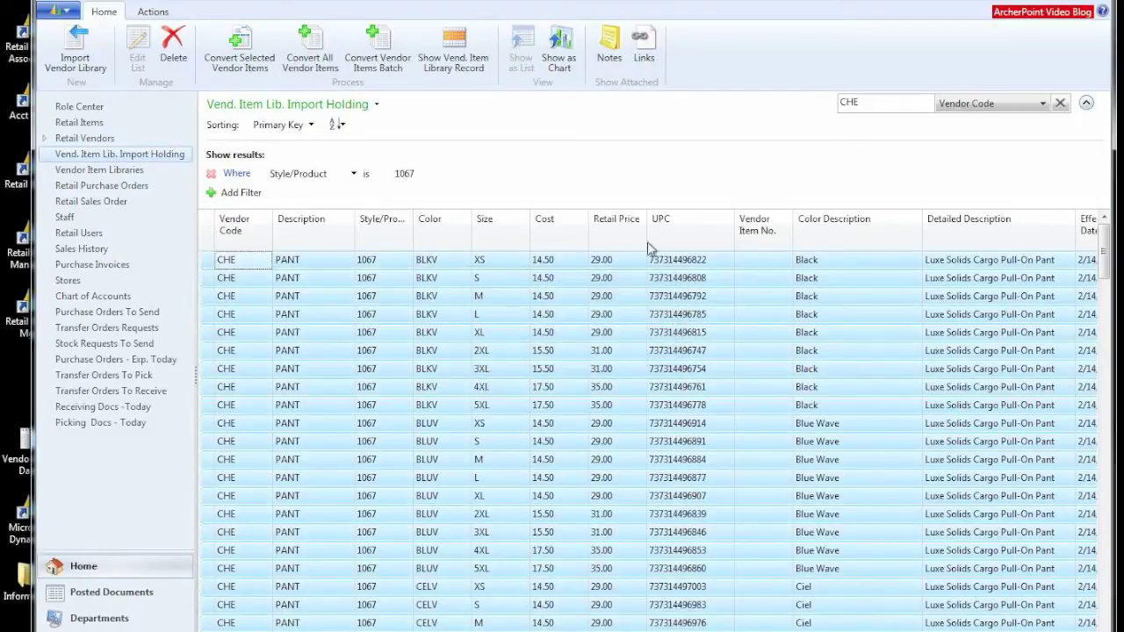
# - Open the STR-1067 vendor item library card and scroll its 81 CHEROKEE option values
pyautogui.click(132, 171)
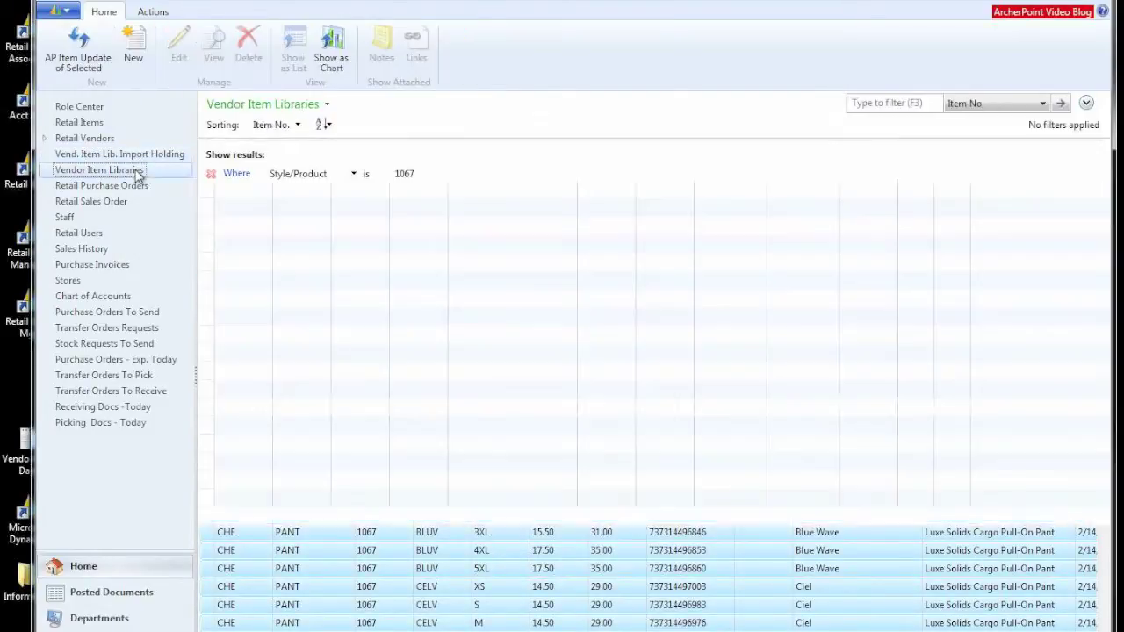
pyautogui.doubleClick(205, 189)
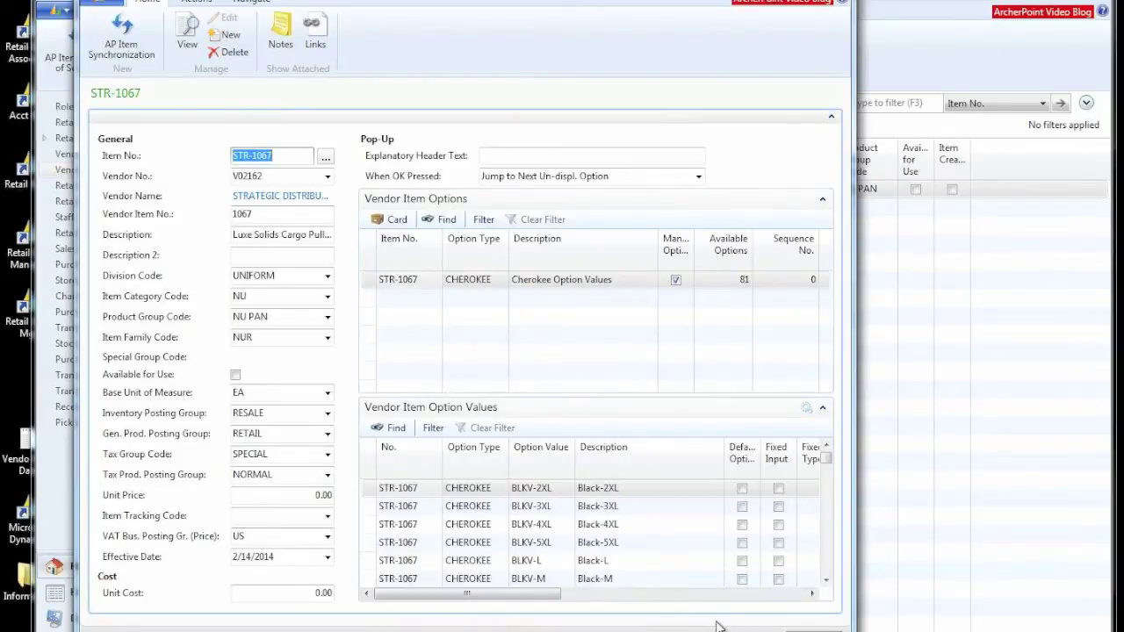
pyautogui.scroll(-12, 700, 545)
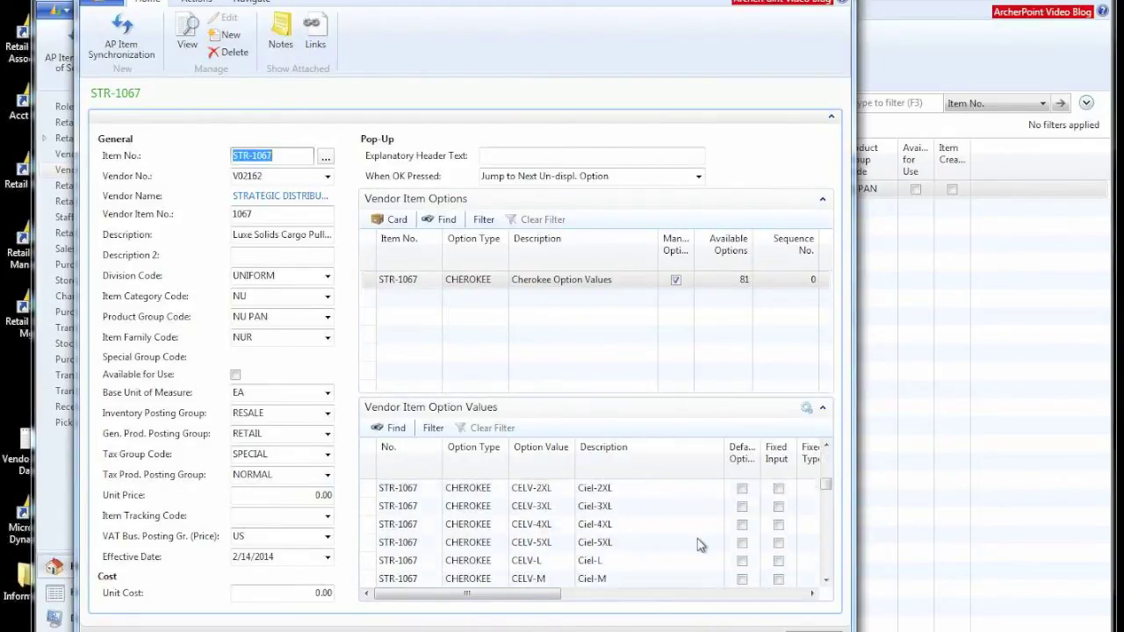
pyautogui.scroll(-6, 700, 545)
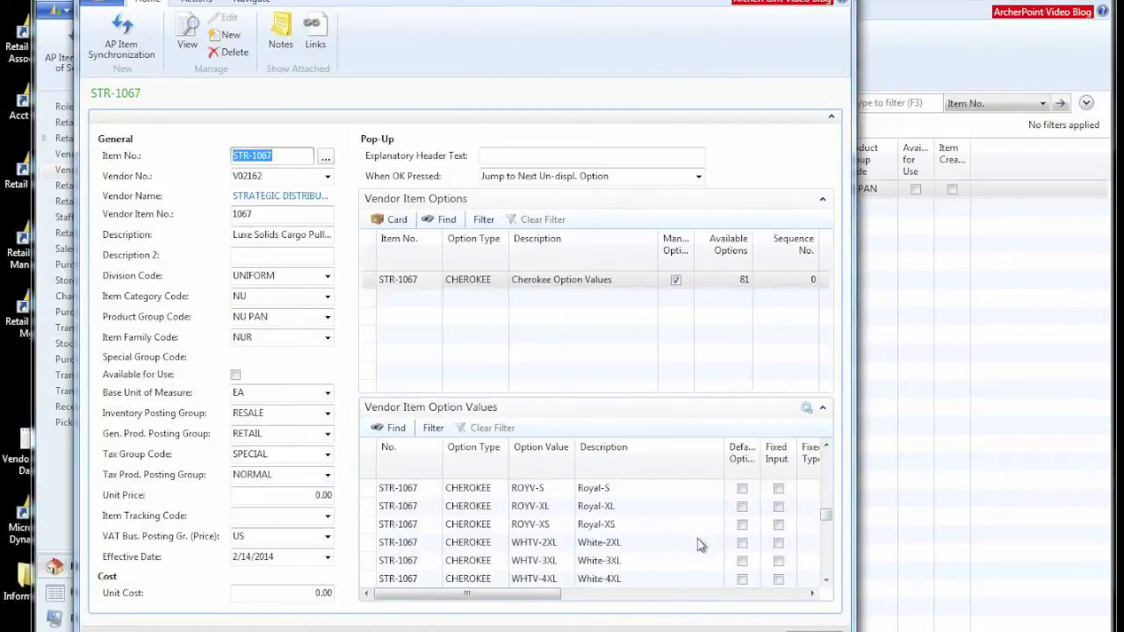
pyautogui.moveTo(554, 596); pyautogui.dragTo(431, 572)
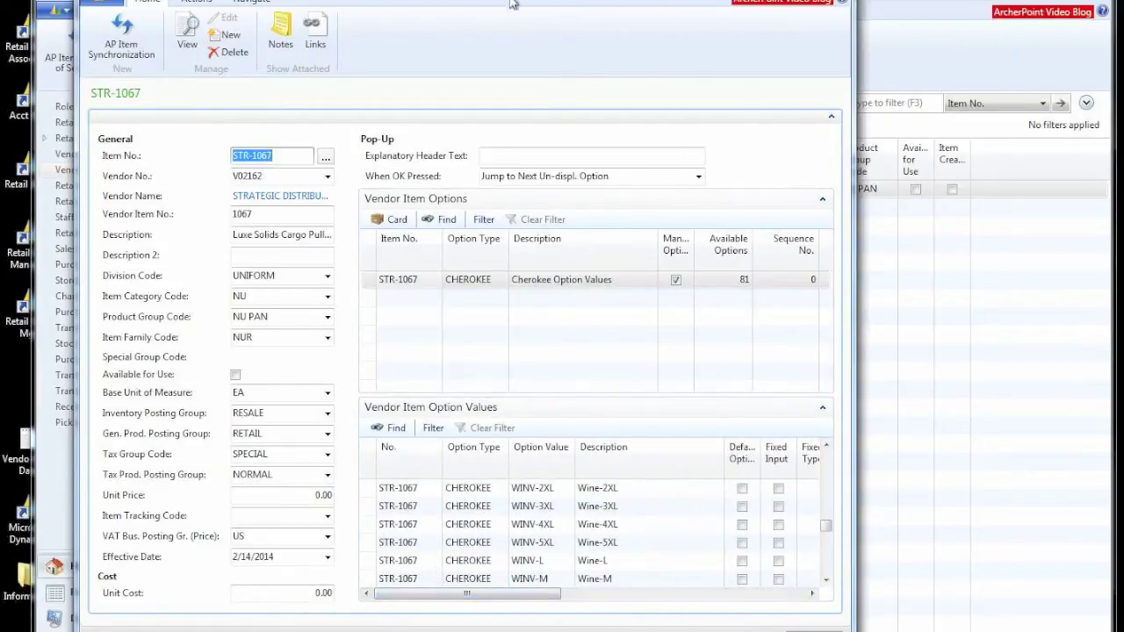
# - Run AP Item Synchronization on STR-1067 with the Create and Update options
pyautogui.click(123, 35)
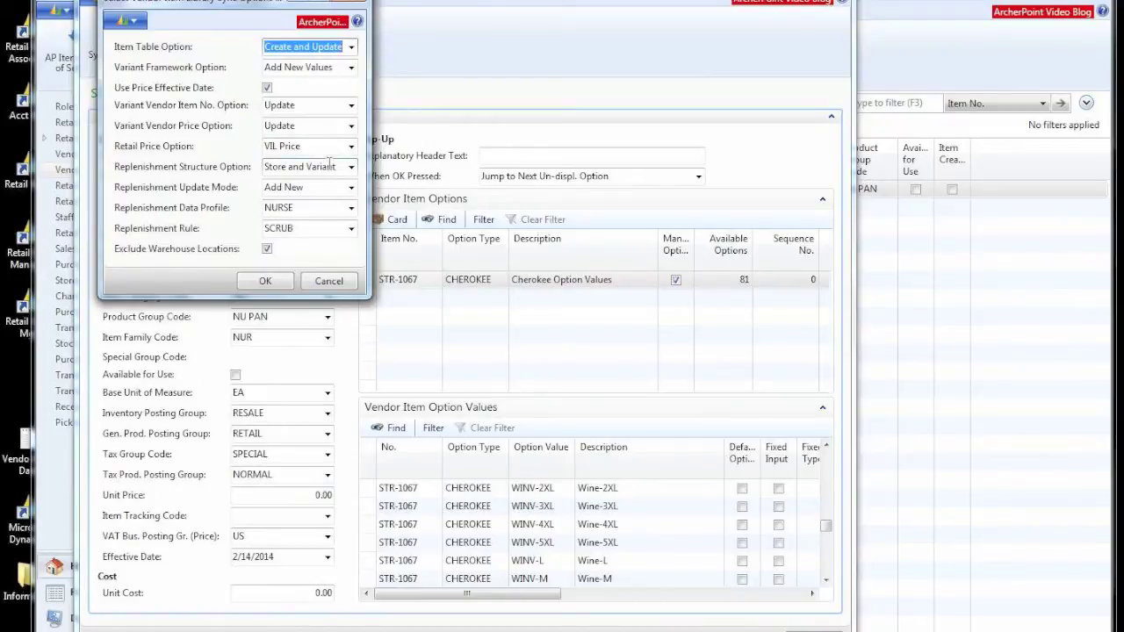
pyautogui.click(254, 281)
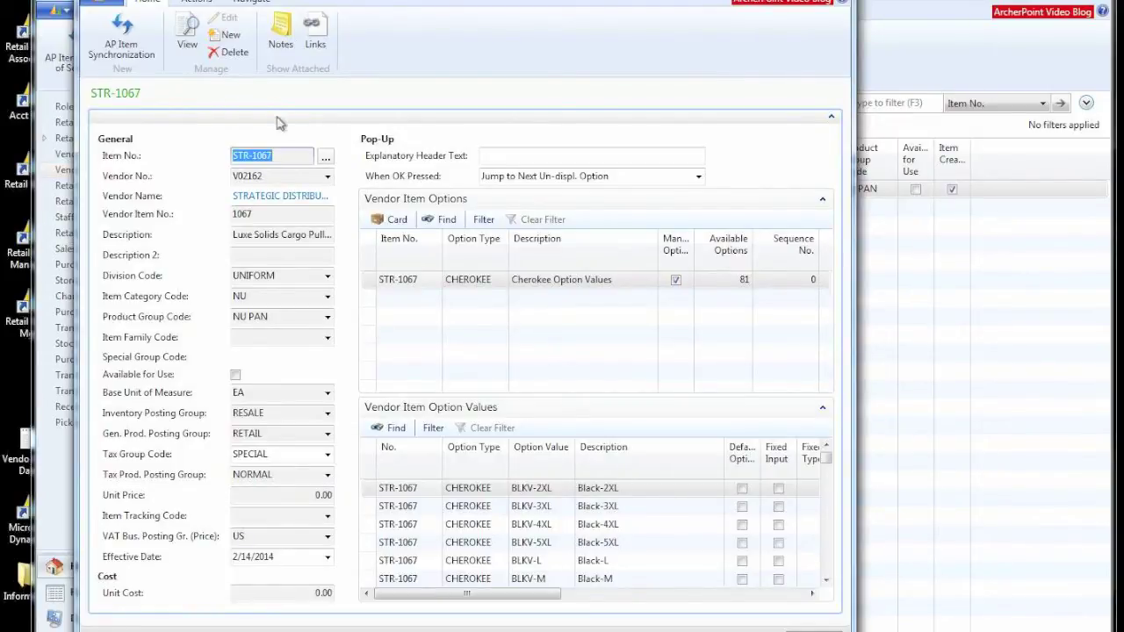
pyautogui.click(268, 257)
pyautogui.click(282, 276)
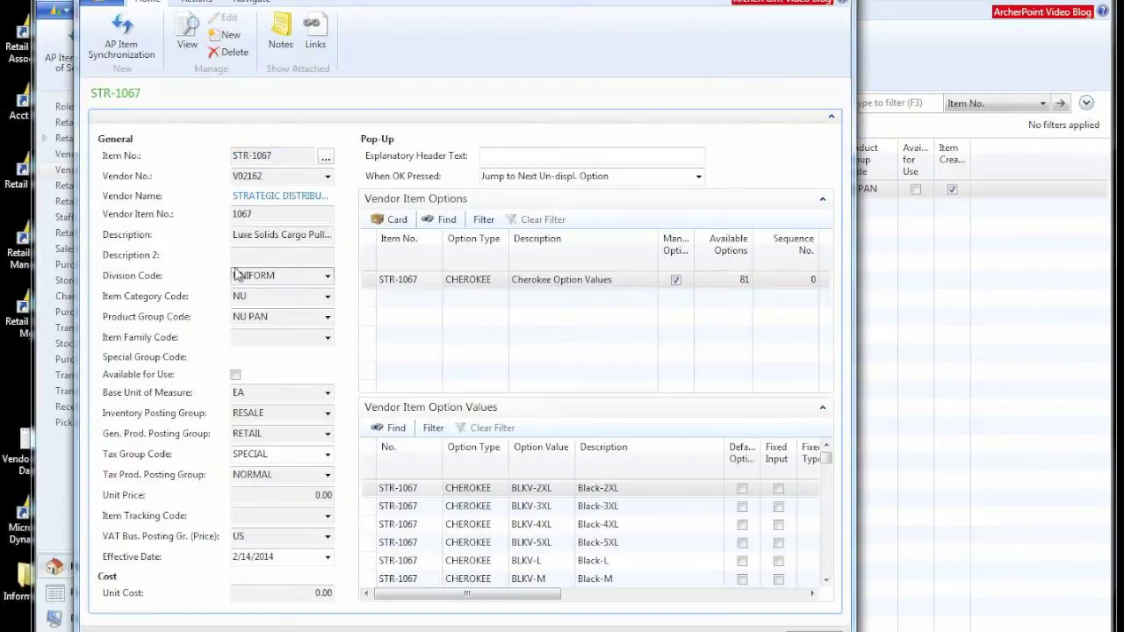
# - Open the STR-1067 retail item card and its Purchase Prices list
pyautogui.click(246, 3)
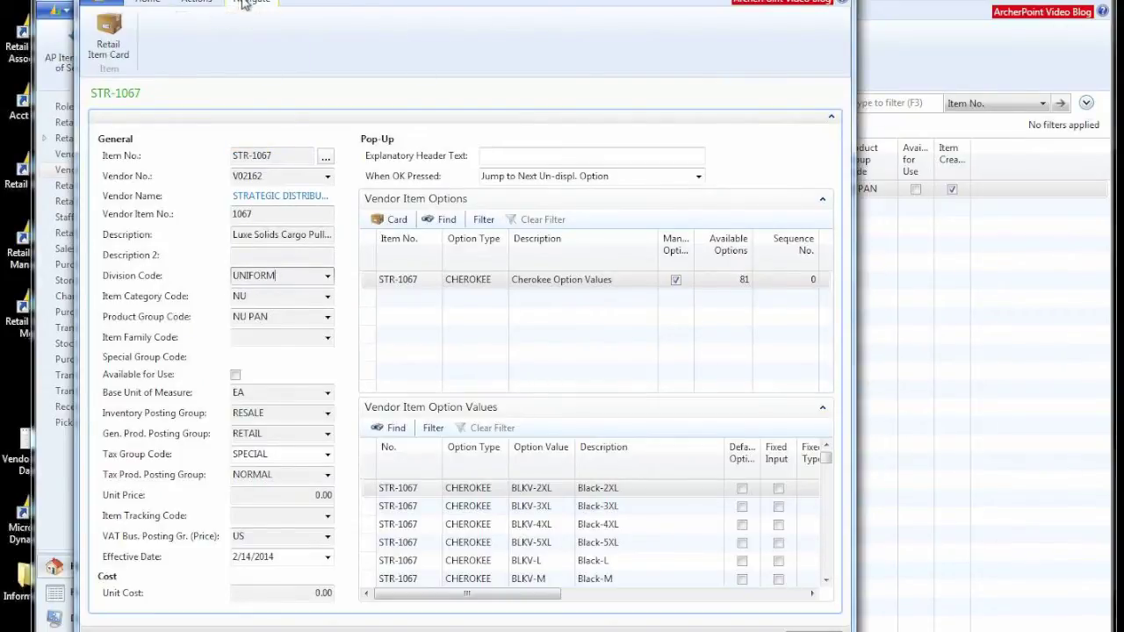
pyautogui.click(110, 31)
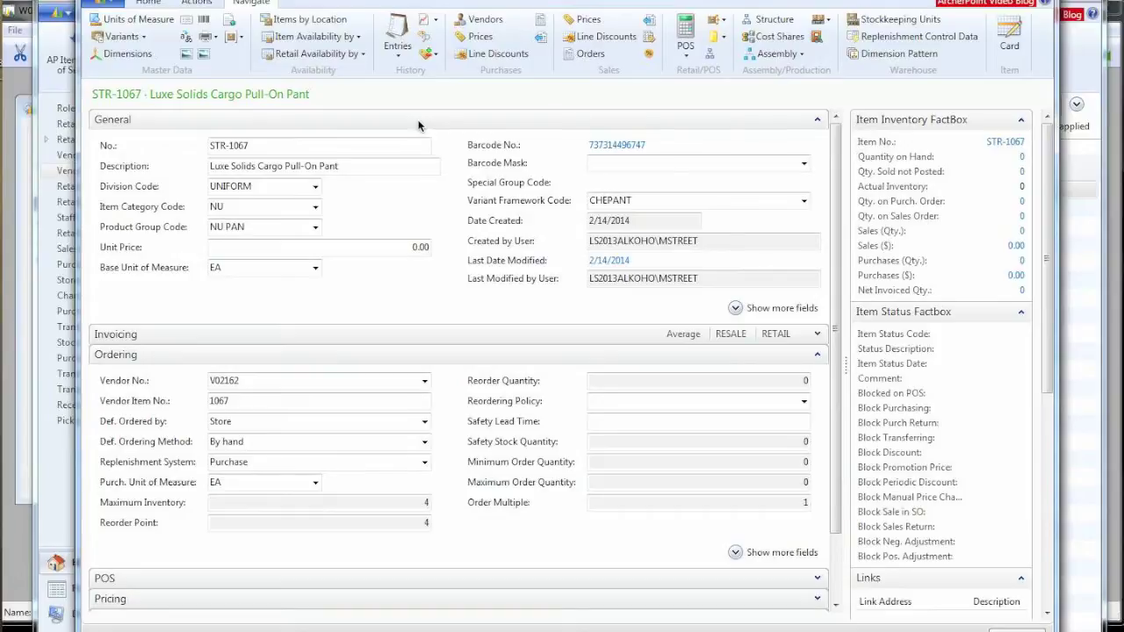
pyautogui.click(463, 39)
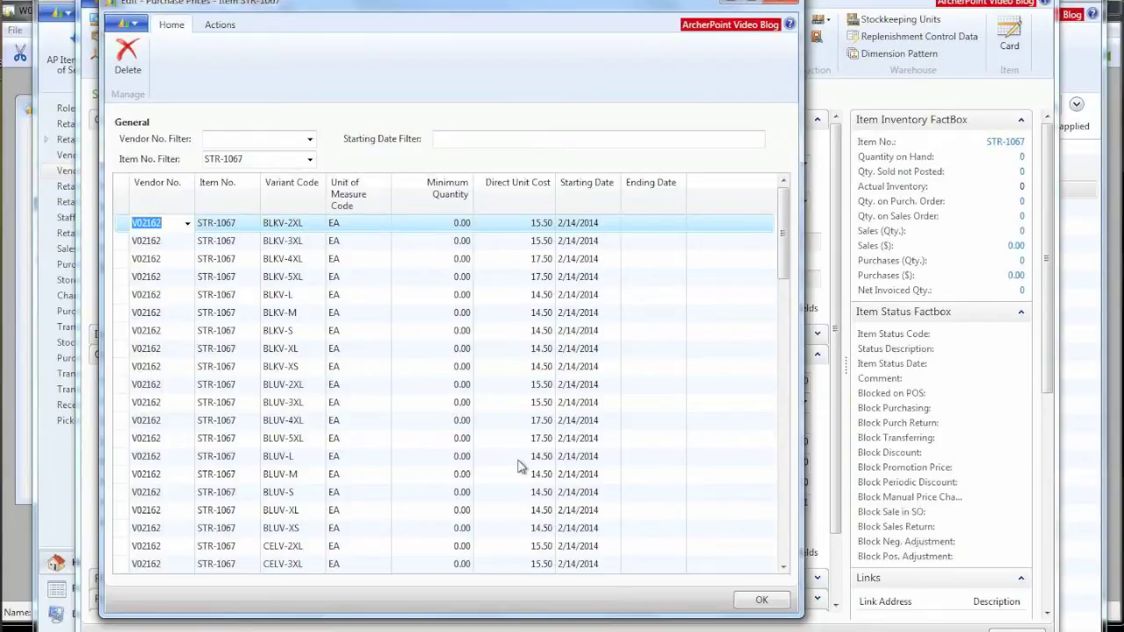
pyautogui.scroll(-15, 520, 466)
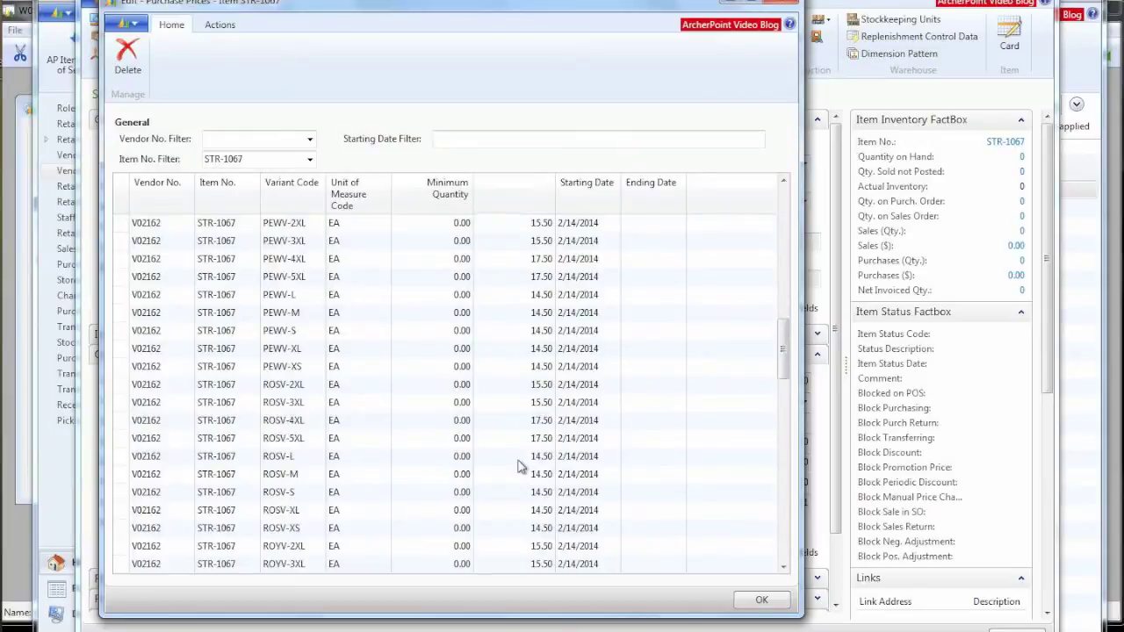
pyautogui.scroll(-6, 519, 465)
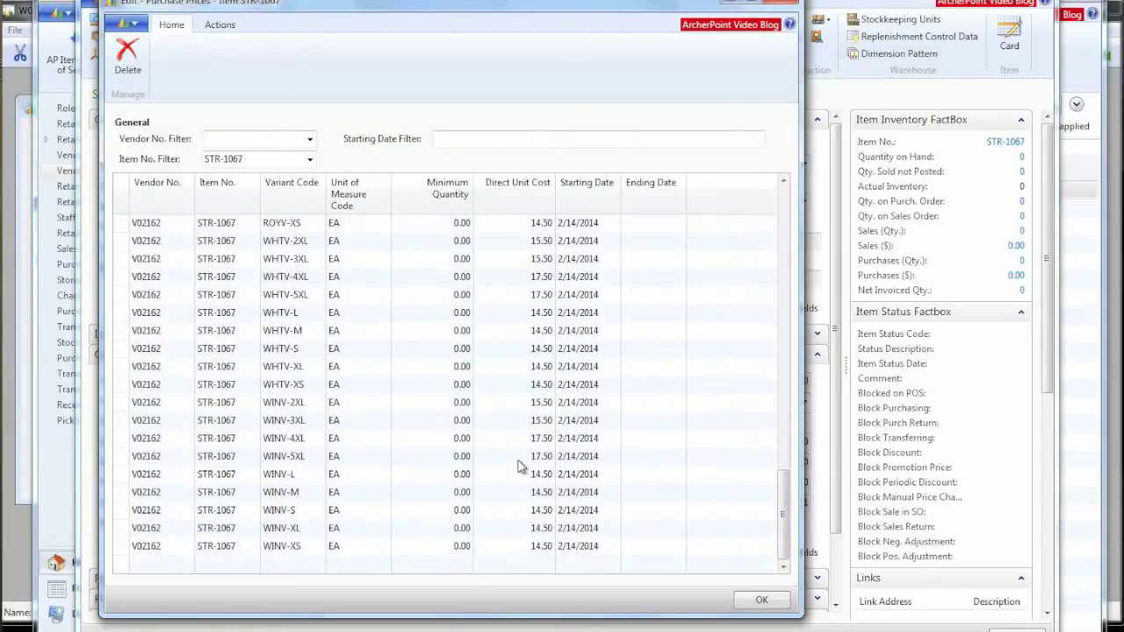
pyautogui.scroll(20, 519, 465)
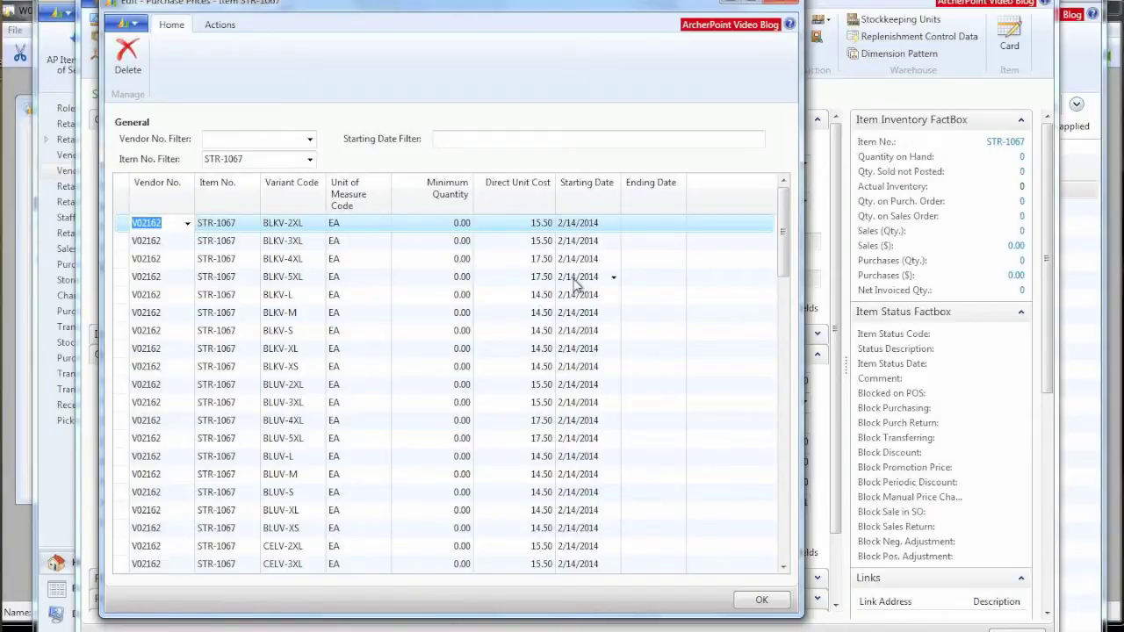
pyautogui.click(780, 3)
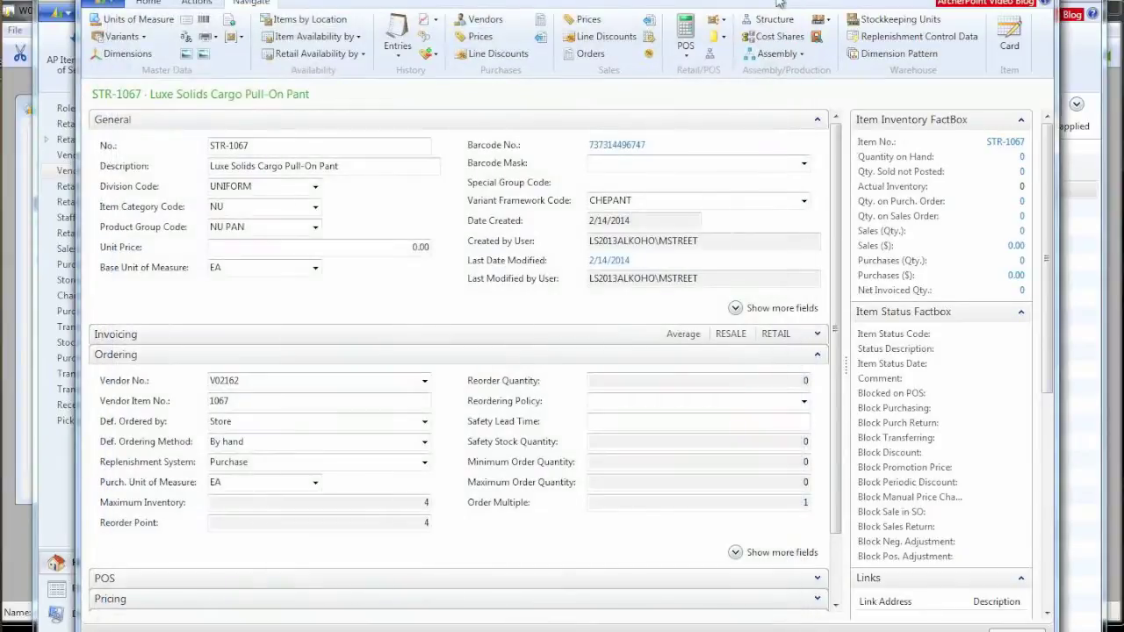
pyautogui.click(587, 21)
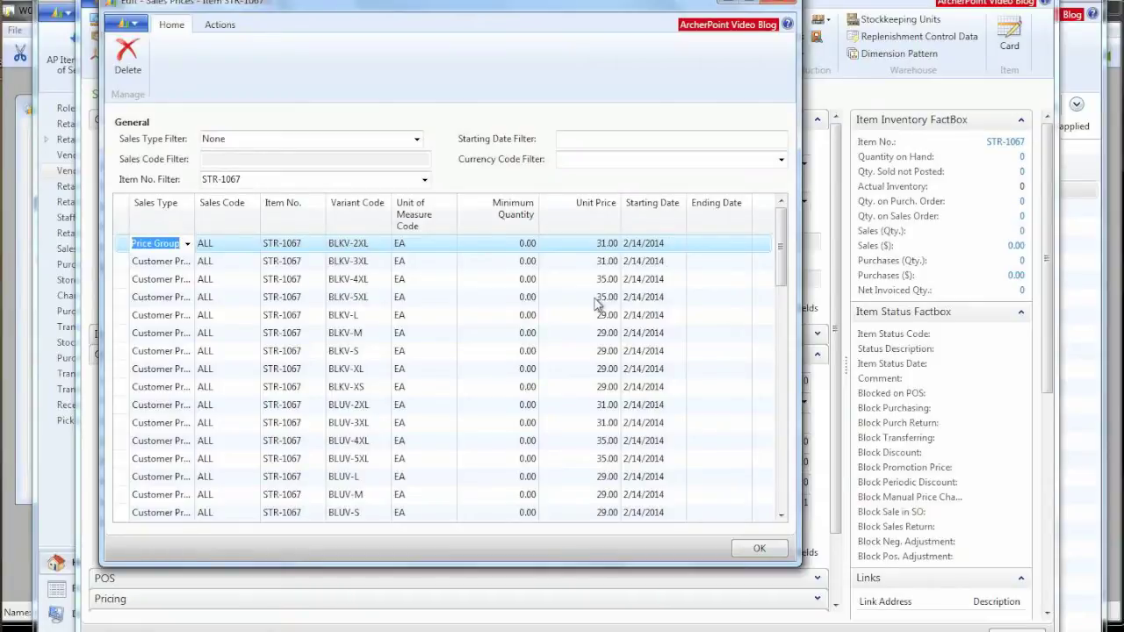
pyautogui.scroll(-9, 591, 425)
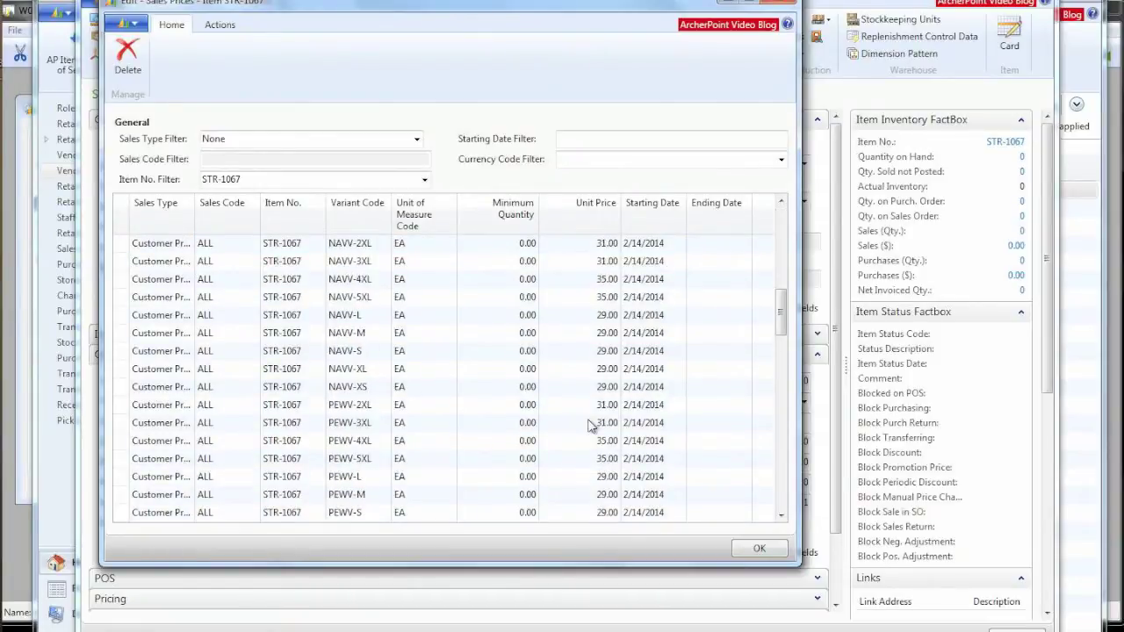
pyautogui.click(777, 4)
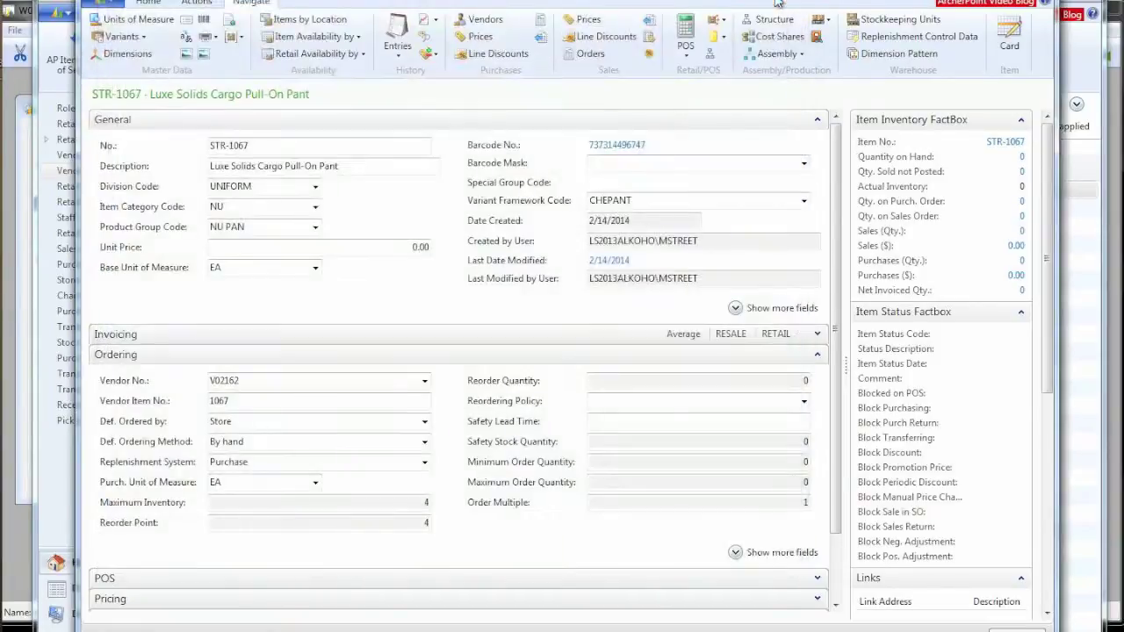
# - Review the STR-1067 Item Barcodes list, then show the item's Item Variants Reg. window
pyautogui.click(209, 17)
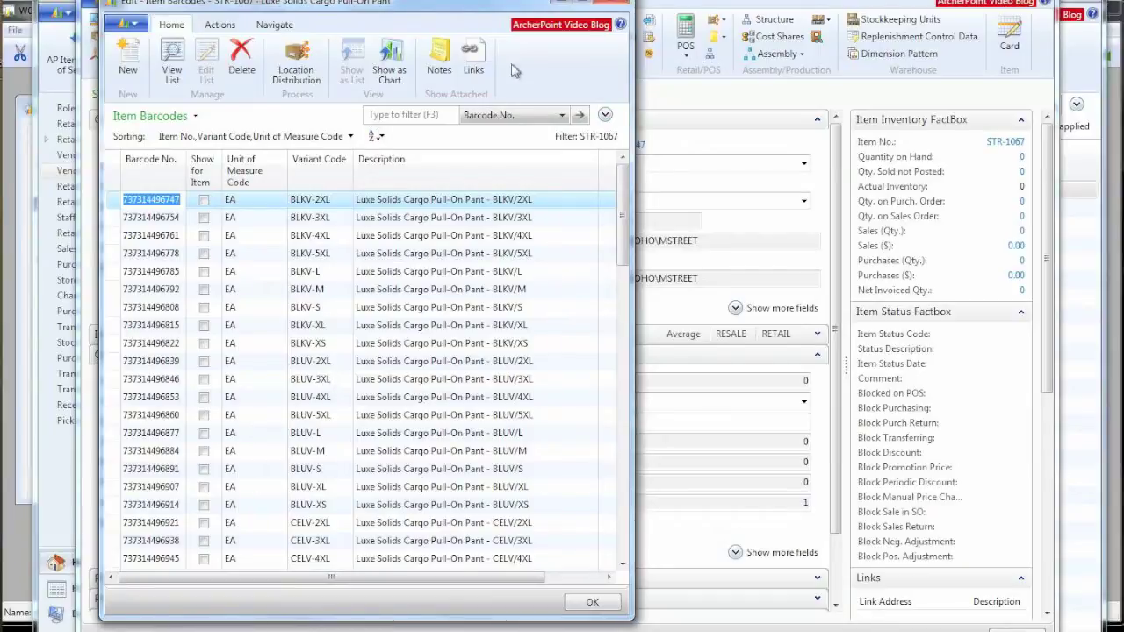
pyautogui.click(614, 4)
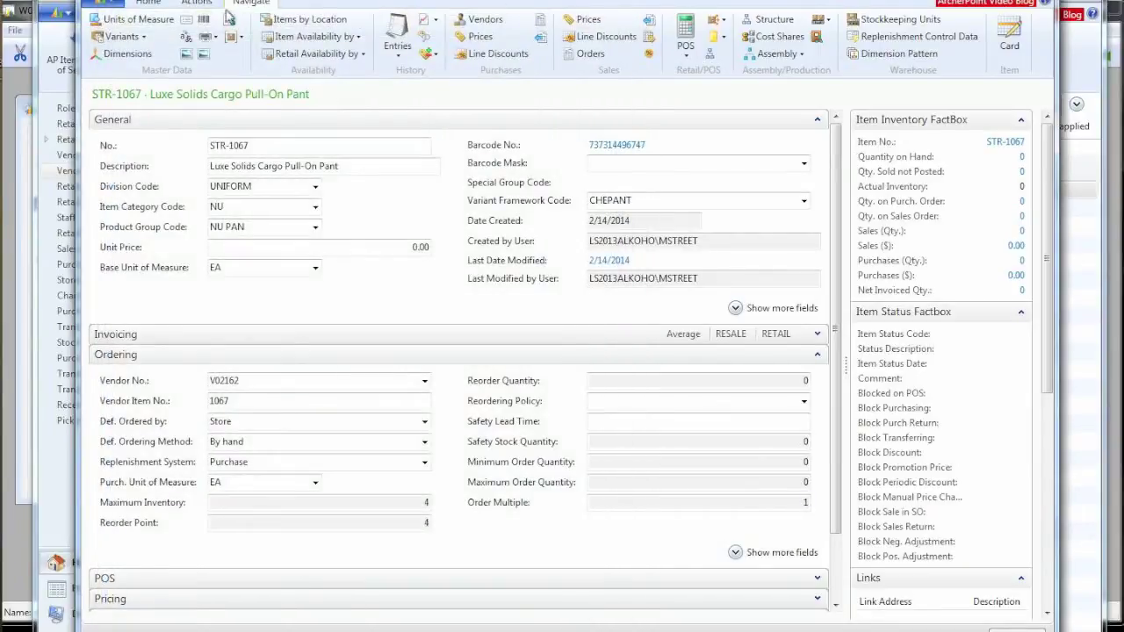
pyautogui.click(143, 37)
pyautogui.click(156, 74)
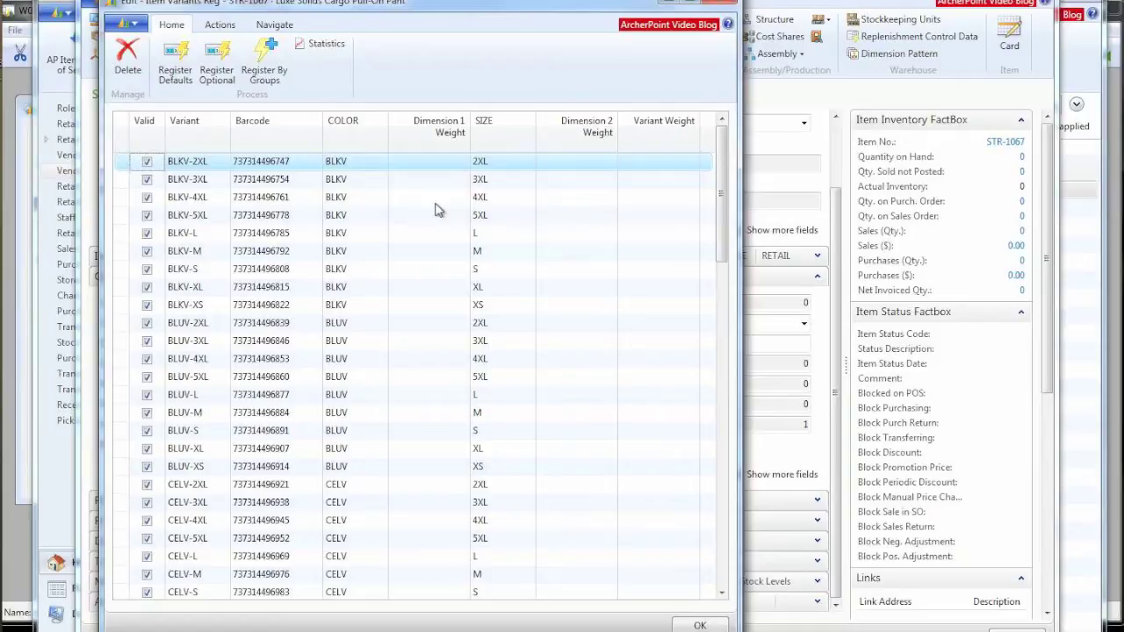
pyautogui.moveTo(505, 253)
pyautogui.click(721, 3)
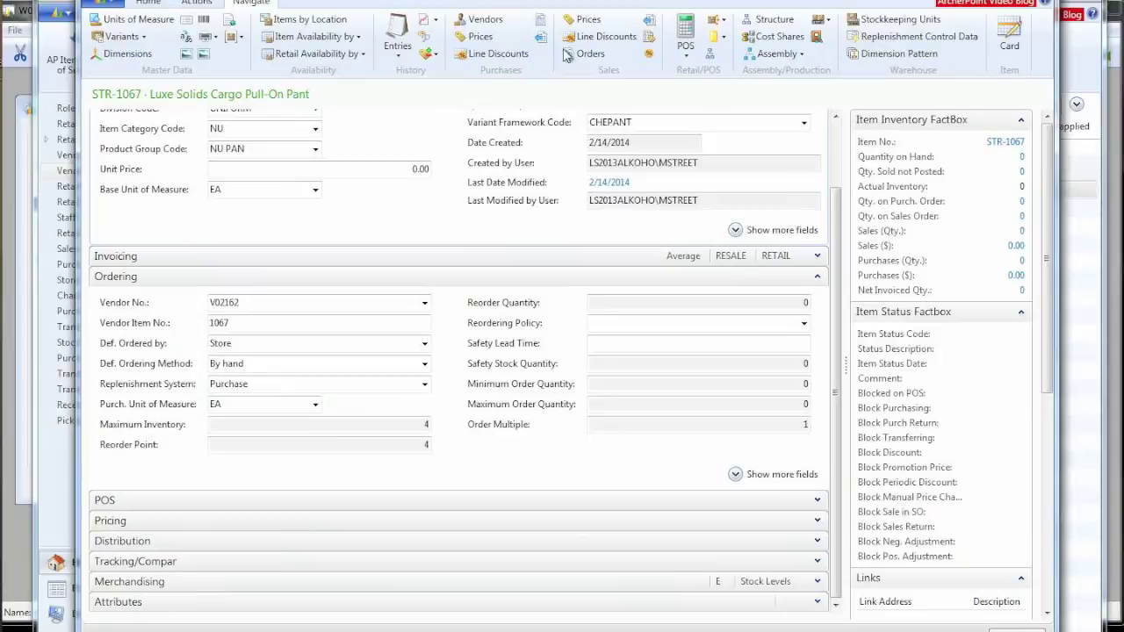
# - Open the STR-1067 Replen. Item Store List, showing Stock Levels with reorder point 4 and maximum 4
pyautogui.click(858, 41)
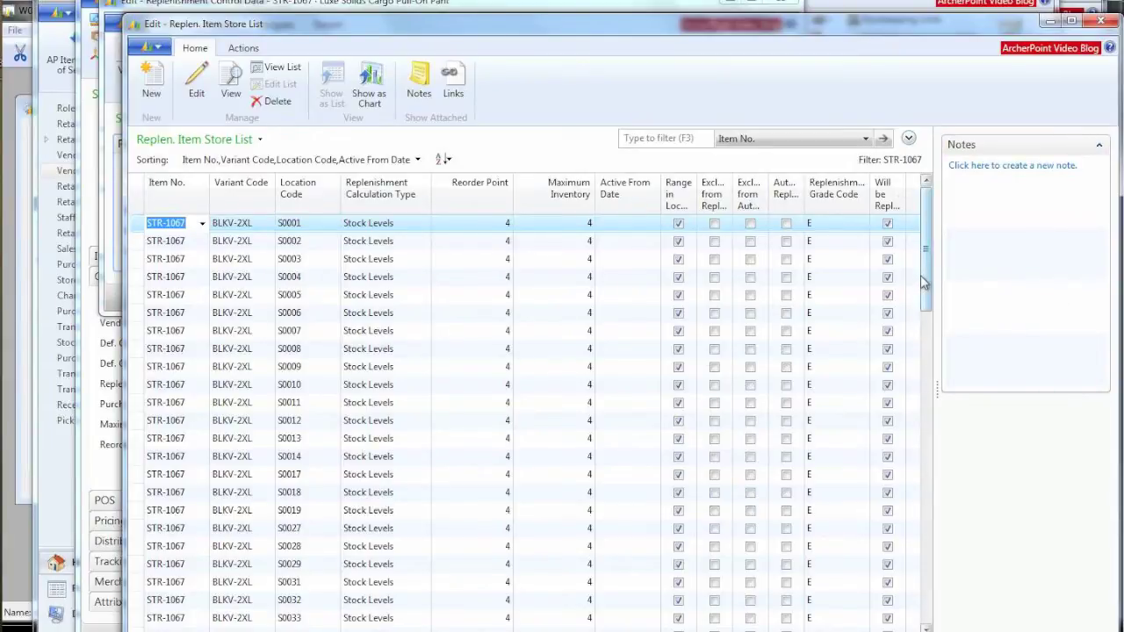
pyautogui.moveTo(924, 281)
pyautogui.mouseDown()
pyautogui.moveTo(908, 272)
pyautogui.moveTo(923, 321)
pyautogui.moveTo(919, 372)
pyautogui.moveTo(914, 268)
pyautogui.mouseUp()
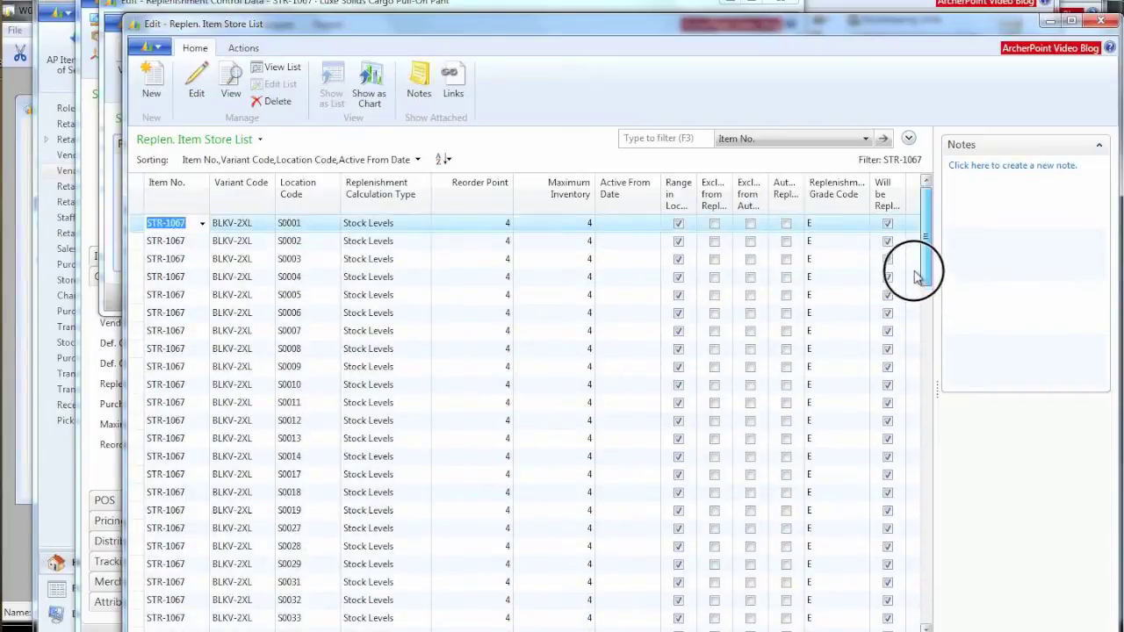
pyautogui.click(501, 228)
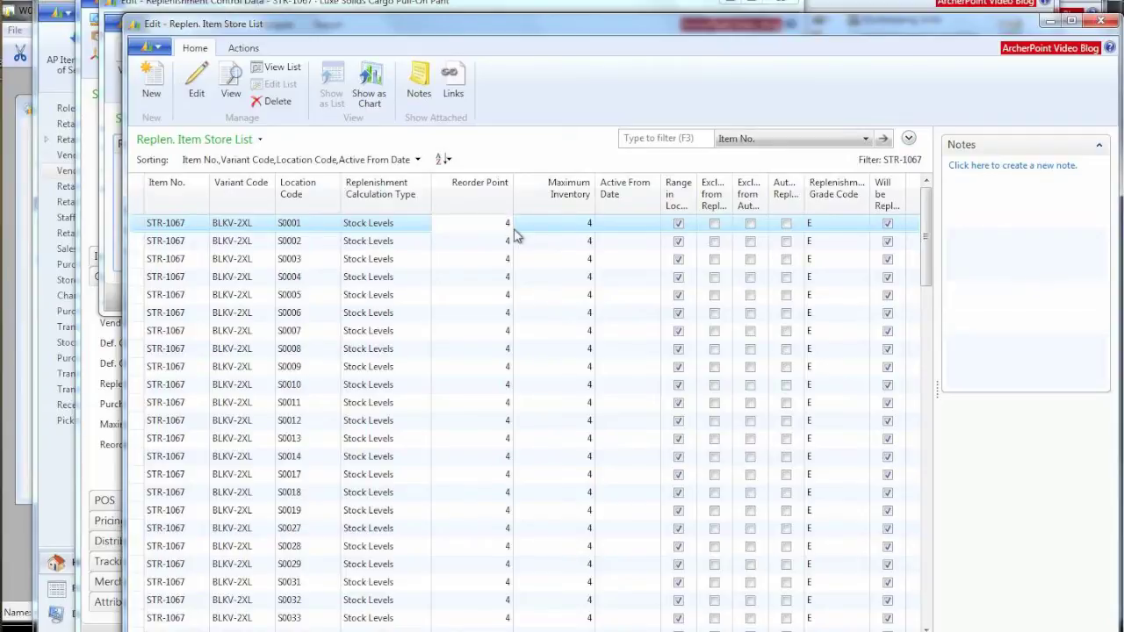
pyautogui.click(424, 225)
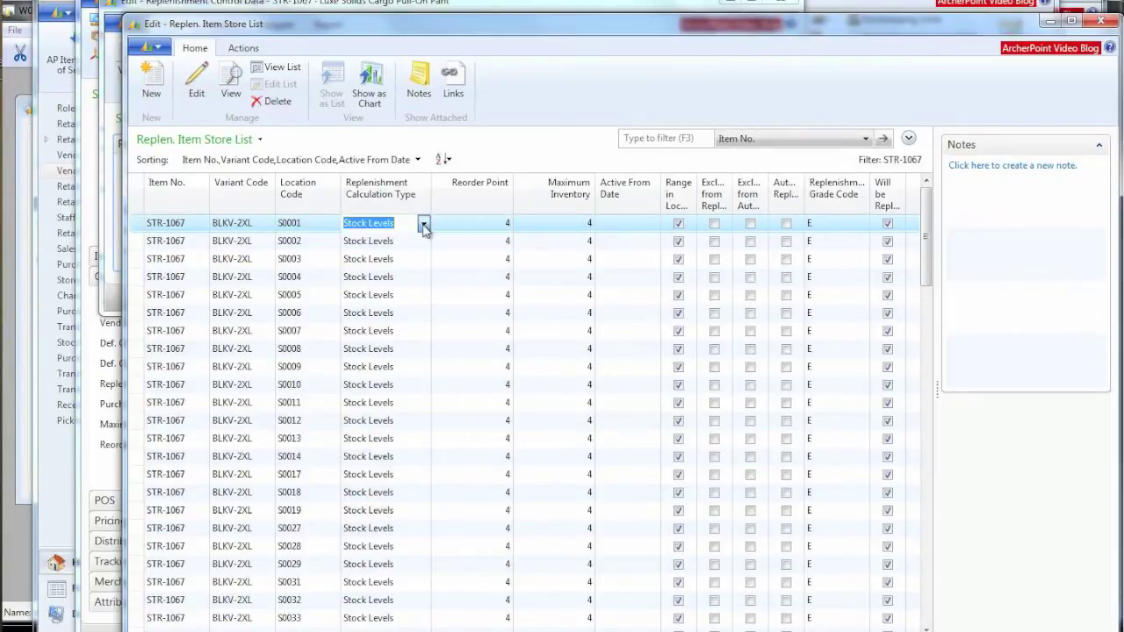
pyautogui.click(423, 225)
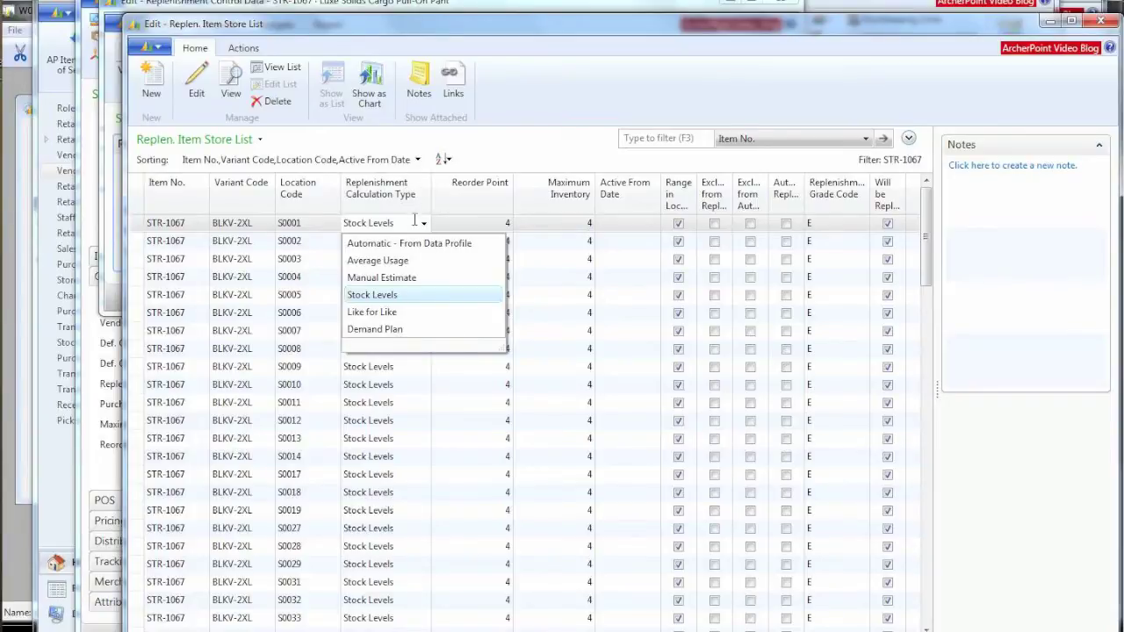
pyautogui.press('Escape')
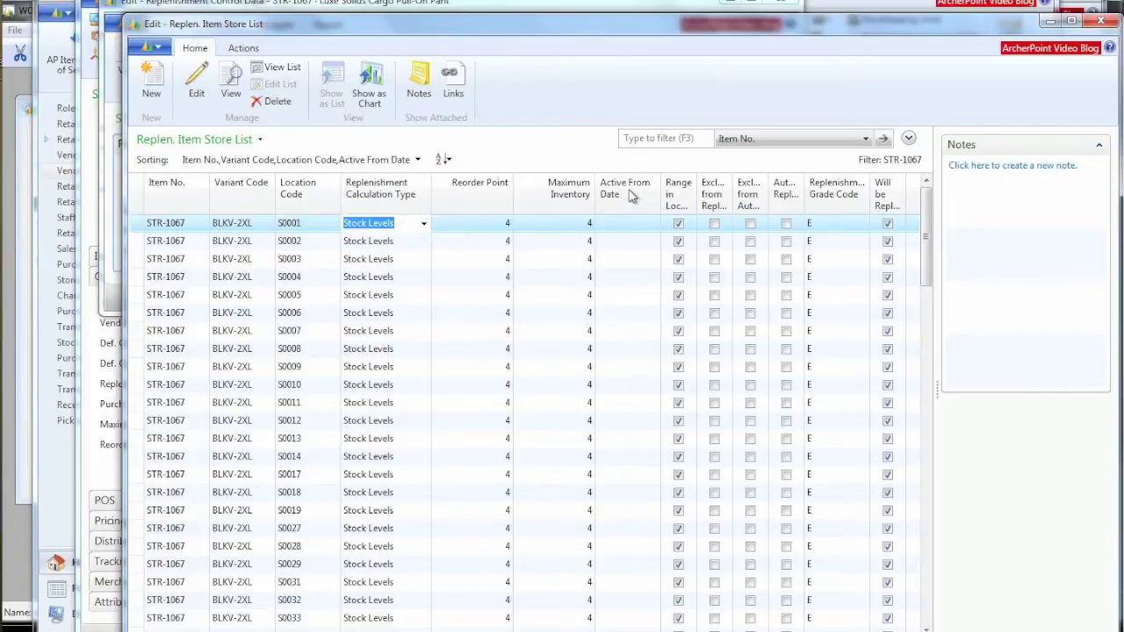
pyautogui.scroll(-10, 544, 461)
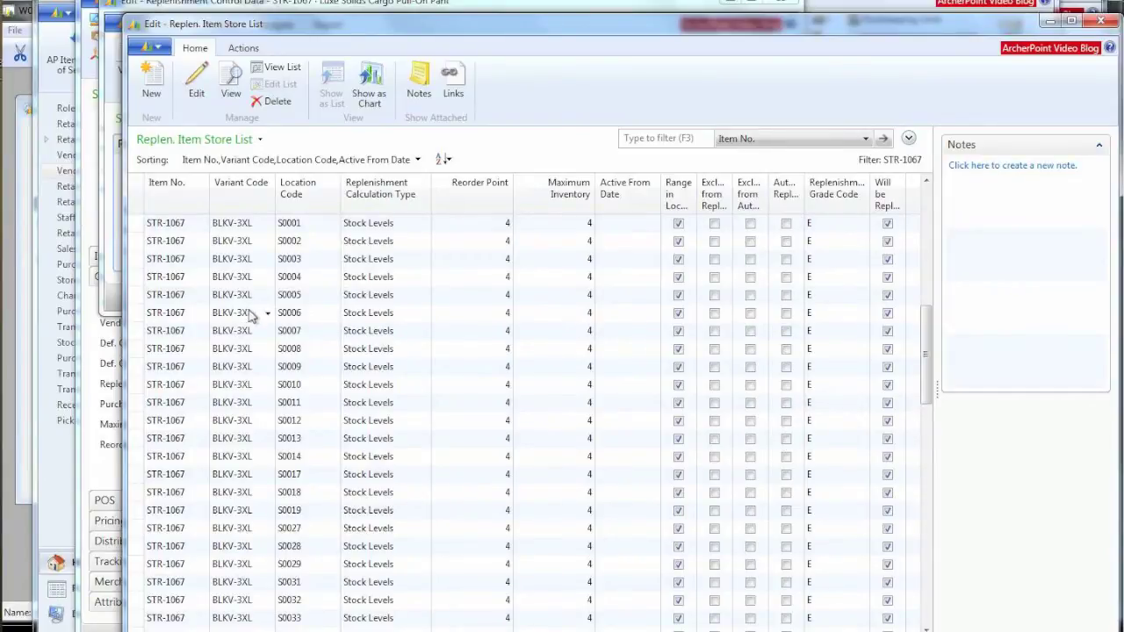
pyautogui.scroll(10, 527, 339)
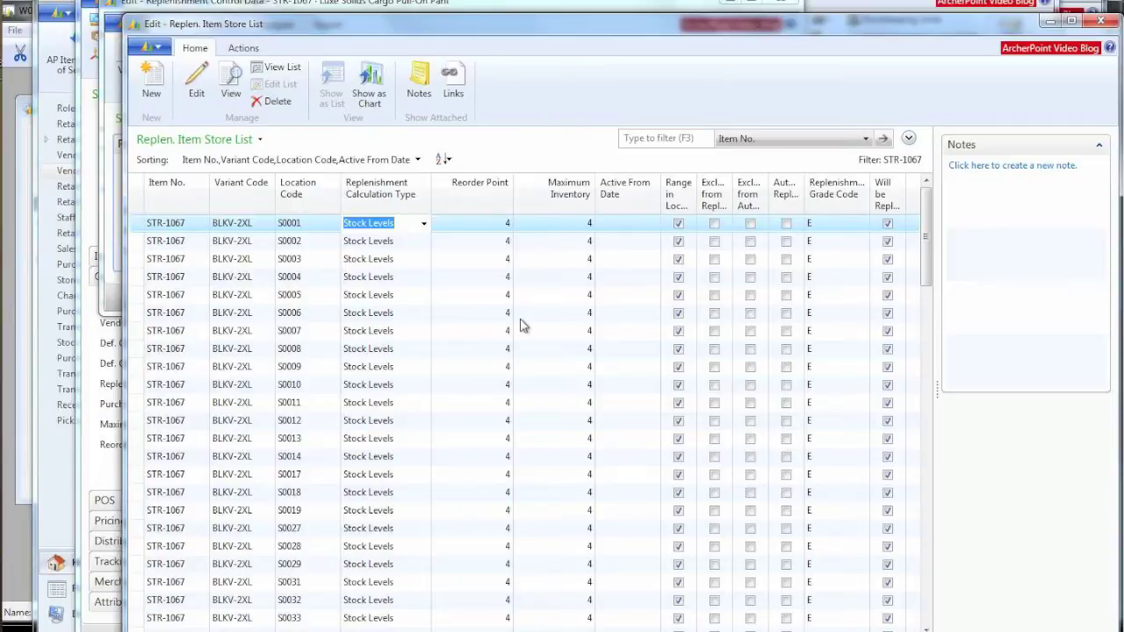
# - Set reorder points to 5 for S0005, 3 for S0006 and 8 for S0007
pyautogui.click(511, 277)
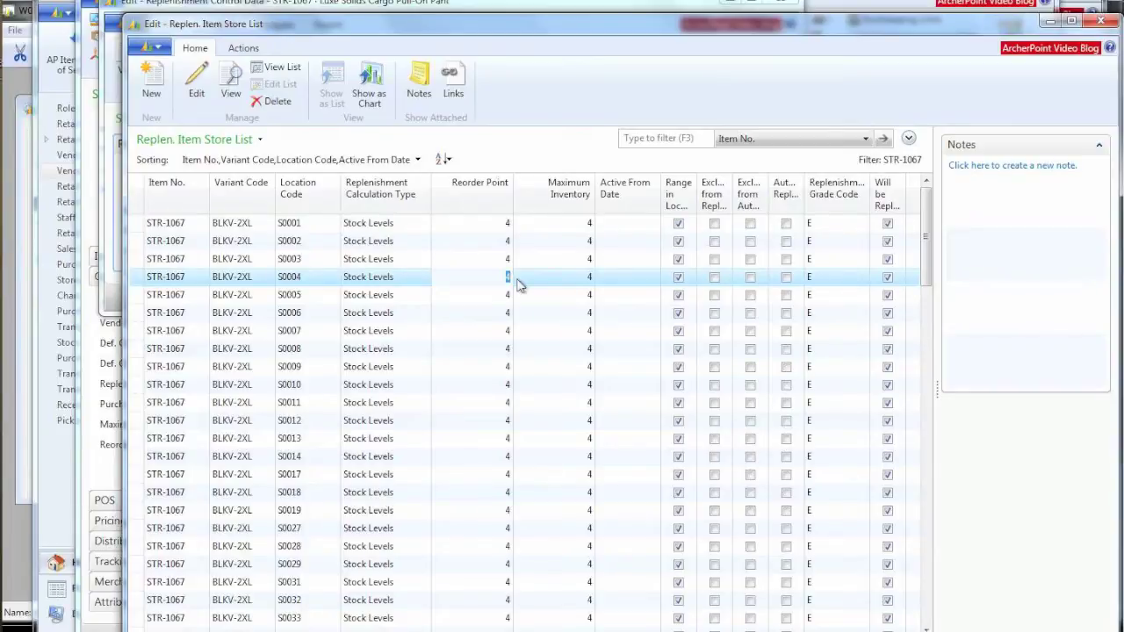
pyautogui.press('Down')
pyautogui.write('5')
pyautogui.press('Down')
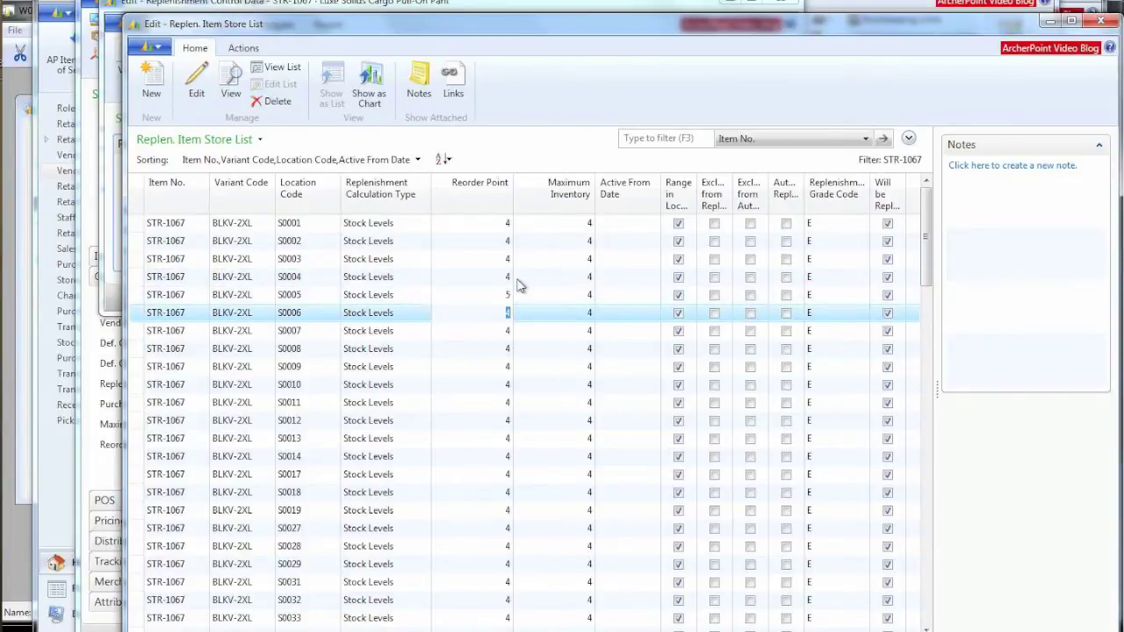
pyautogui.write('3')
pyautogui.press('Down')
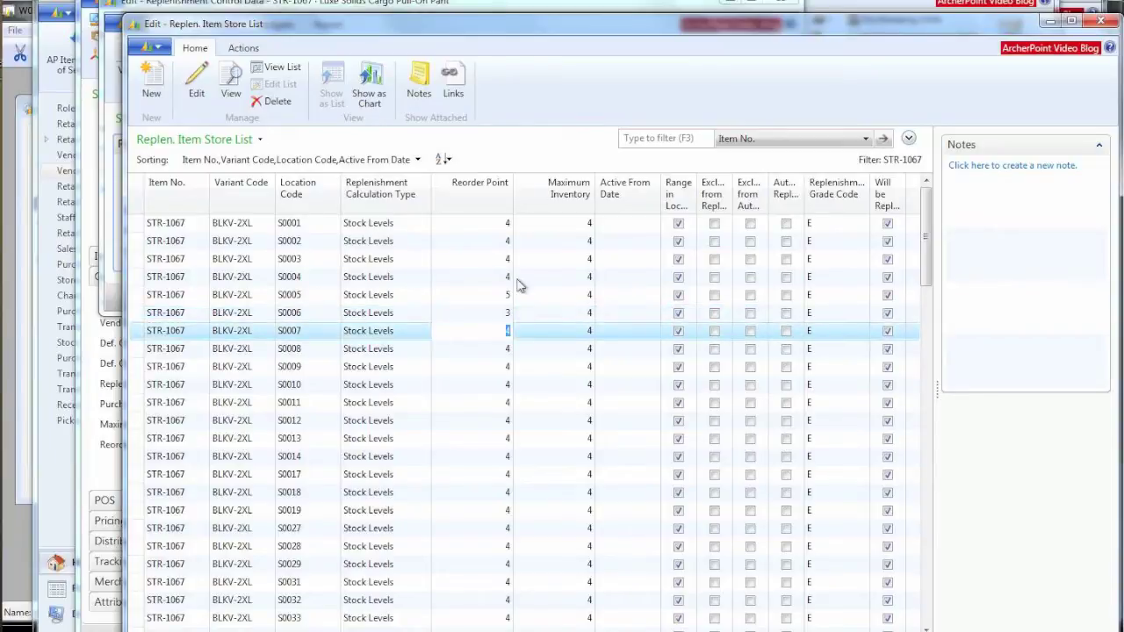
pyautogui.write('8')
pyautogui.press('Tab')
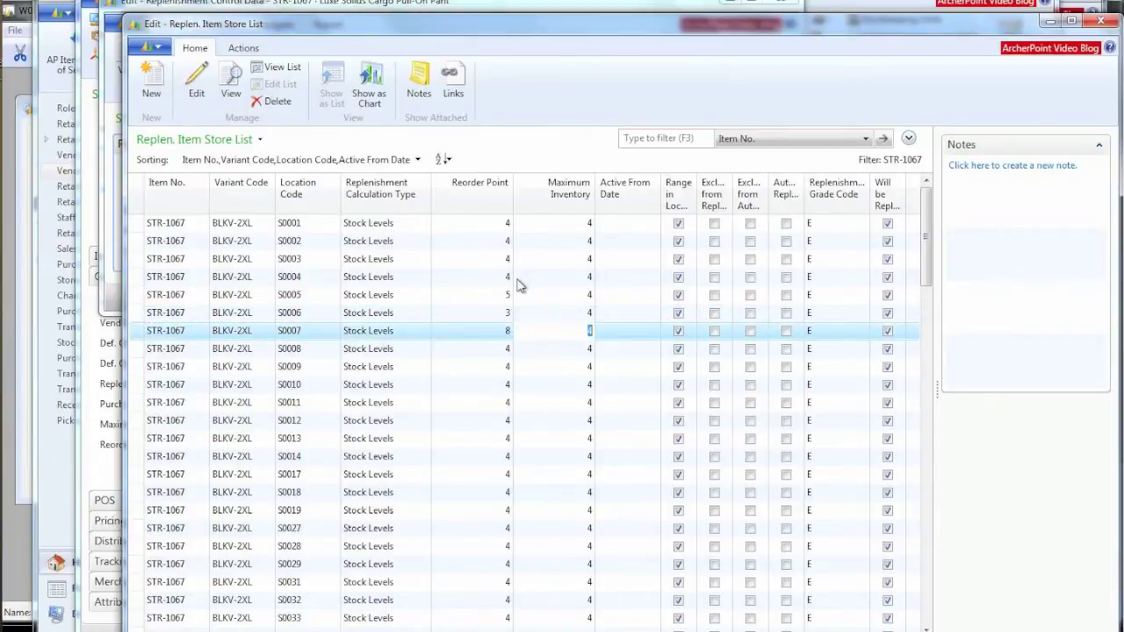
# - Set maximum inventory to 9 for S0007 and 6 for S0005, then select rows S0001–S0011
pyautogui.write('9')
pyautogui.press('Up')
pyautogui.press('Up')
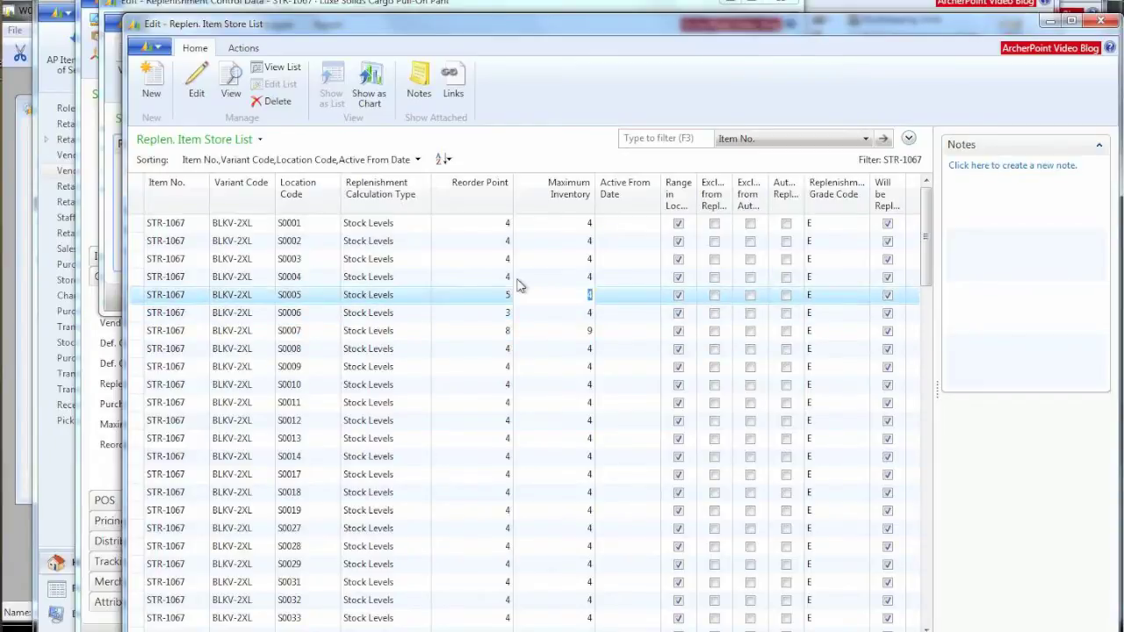
pyautogui.write('6')
pyautogui.press('Down')
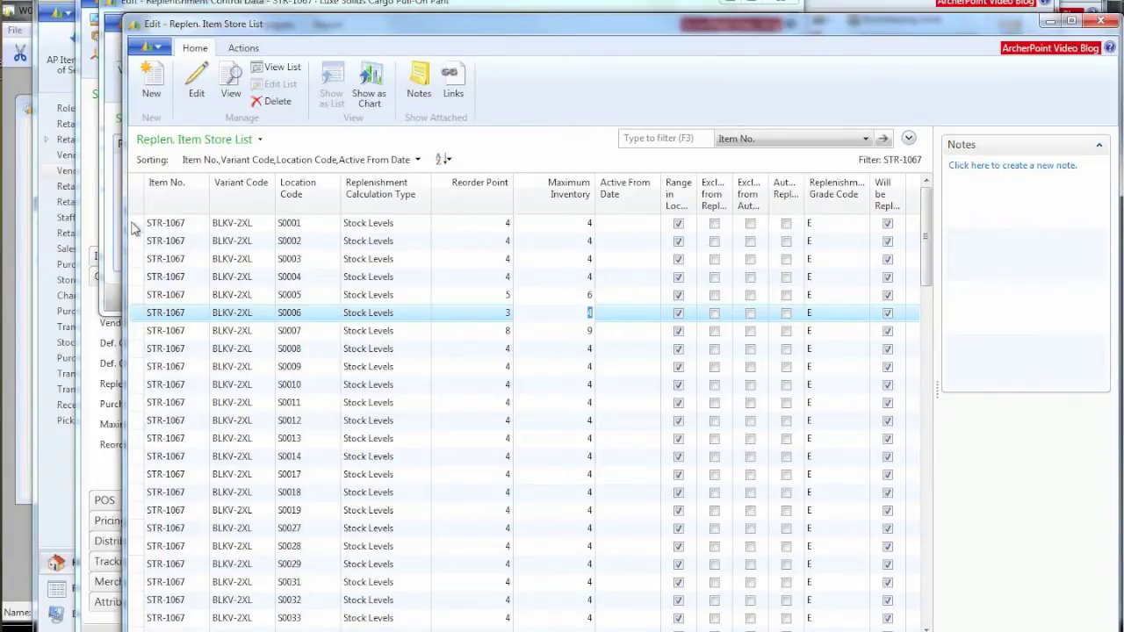
pyautogui.moveTo(134, 229); pyautogui.dragTo(145, 406)
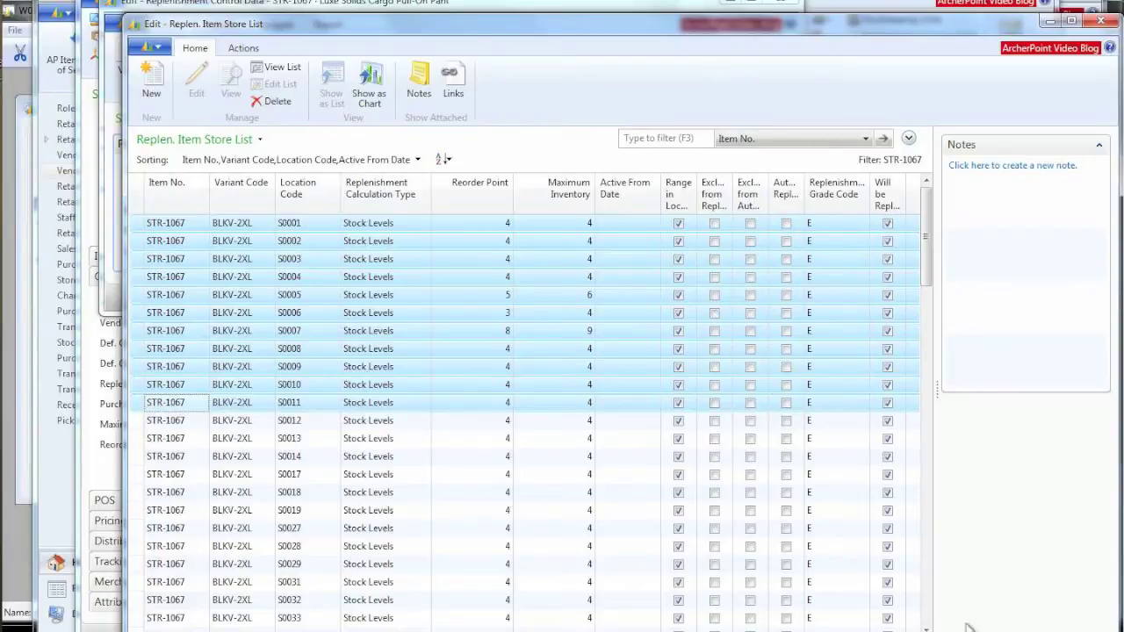
# - Close the Replen. Item Store List to return to STR-1067's Replenishment Control Data
pyautogui.press('Escape')
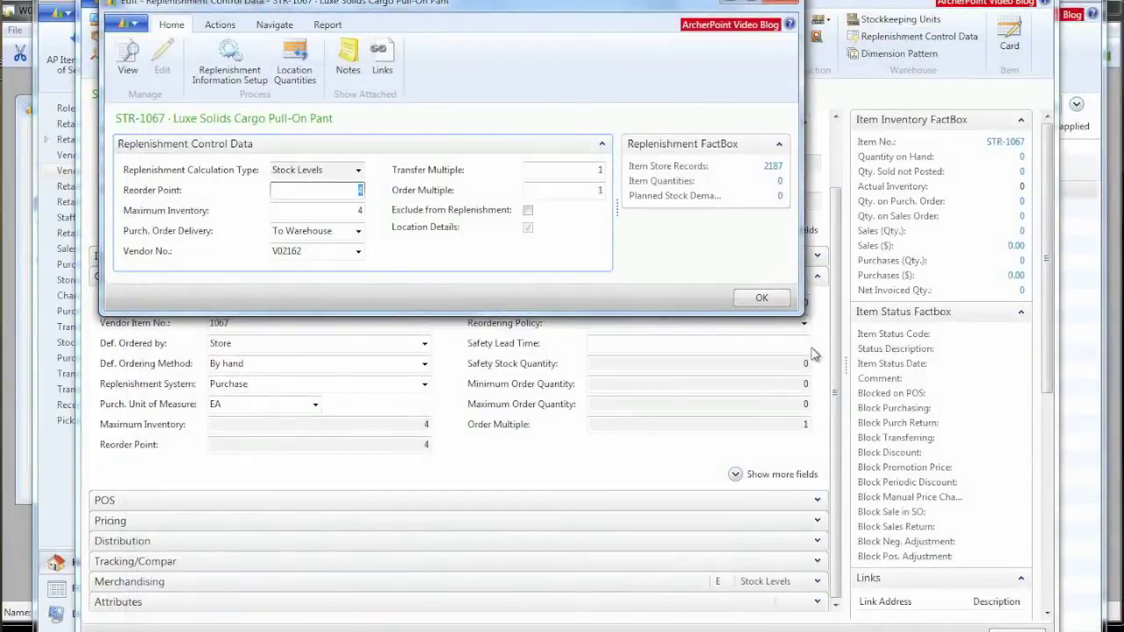
# - Confirm the Replenishment Control Data dialog and close the STR-1067 item card
pyautogui.click(762, 300)
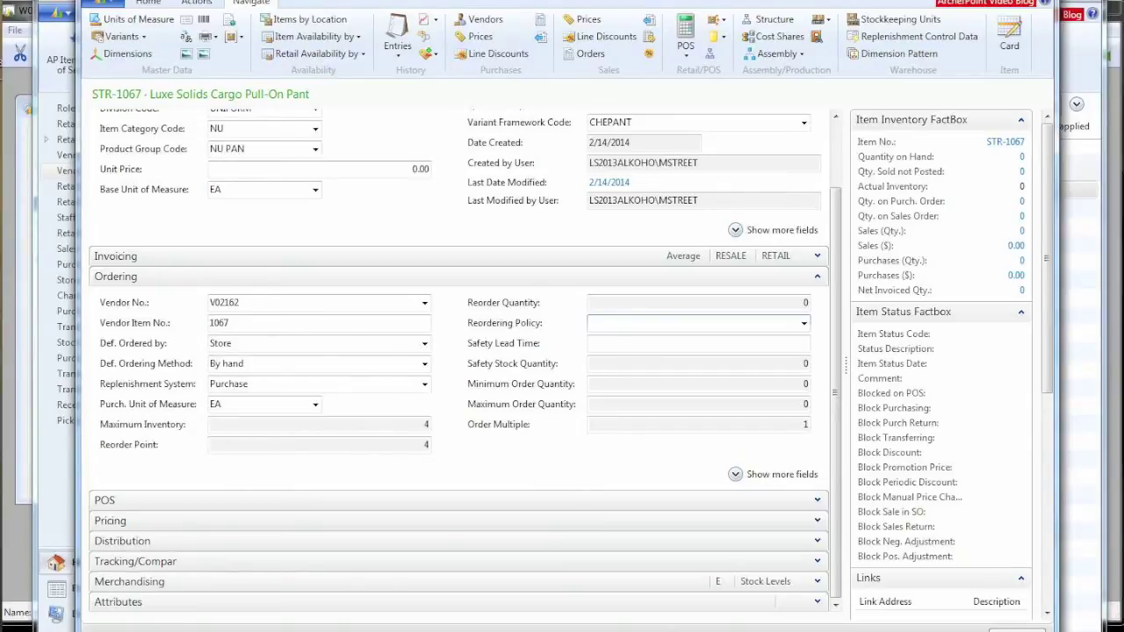
pyautogui.press('Escape')
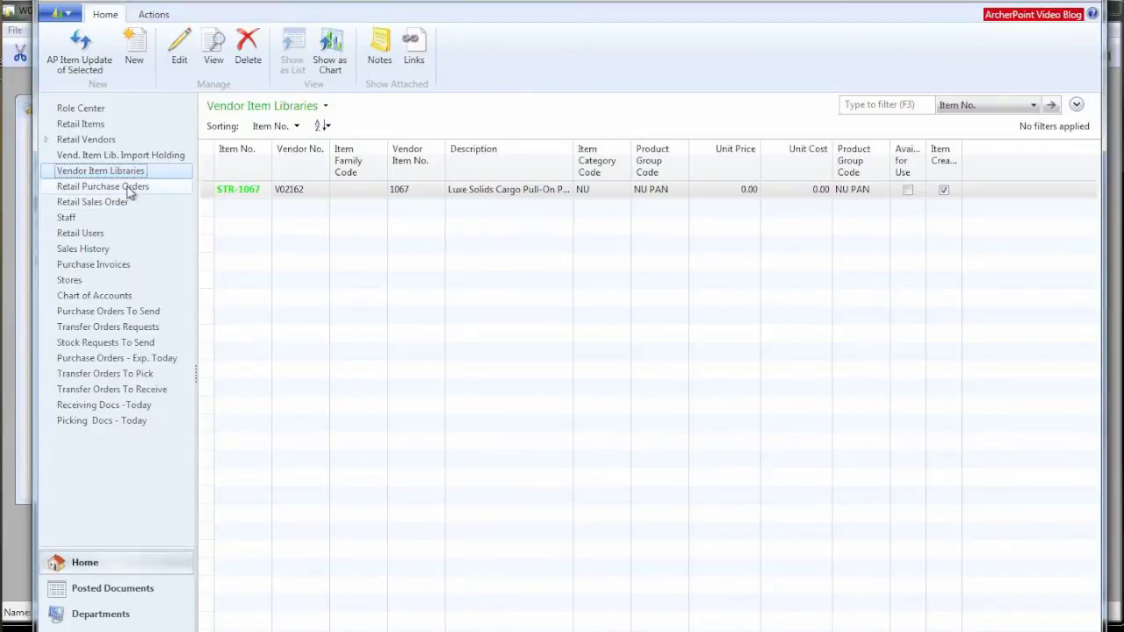
# - Create a new retail purchase order with STRATEGIC DISTRIBUTION as the buy-from vendor
pyautogui.click(129, 187)
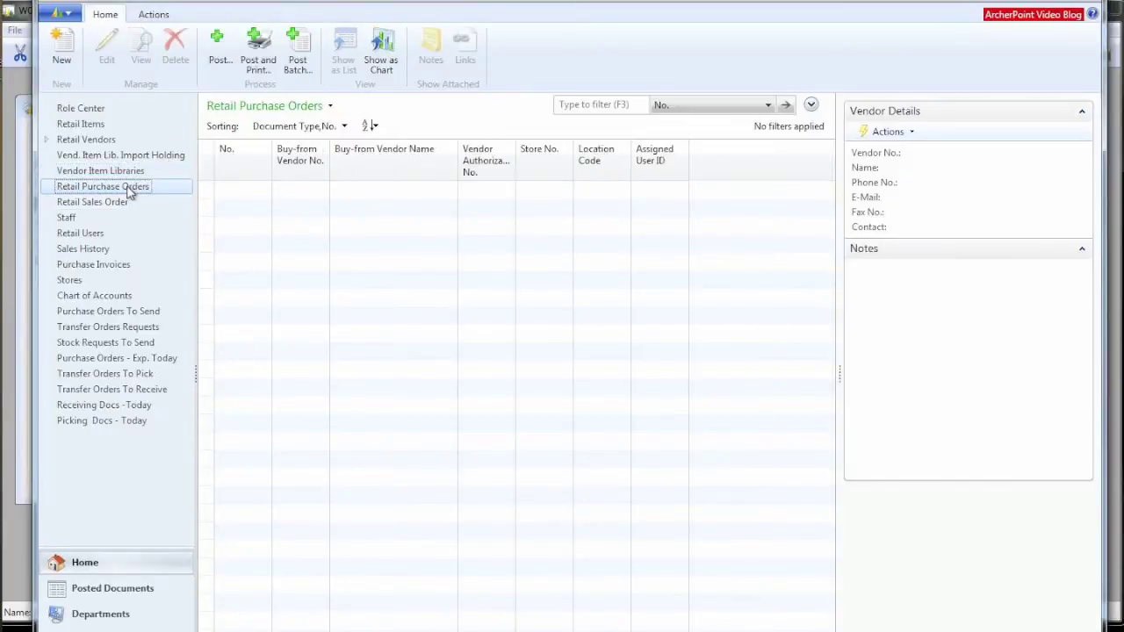
pyautogui.click(63, 50)
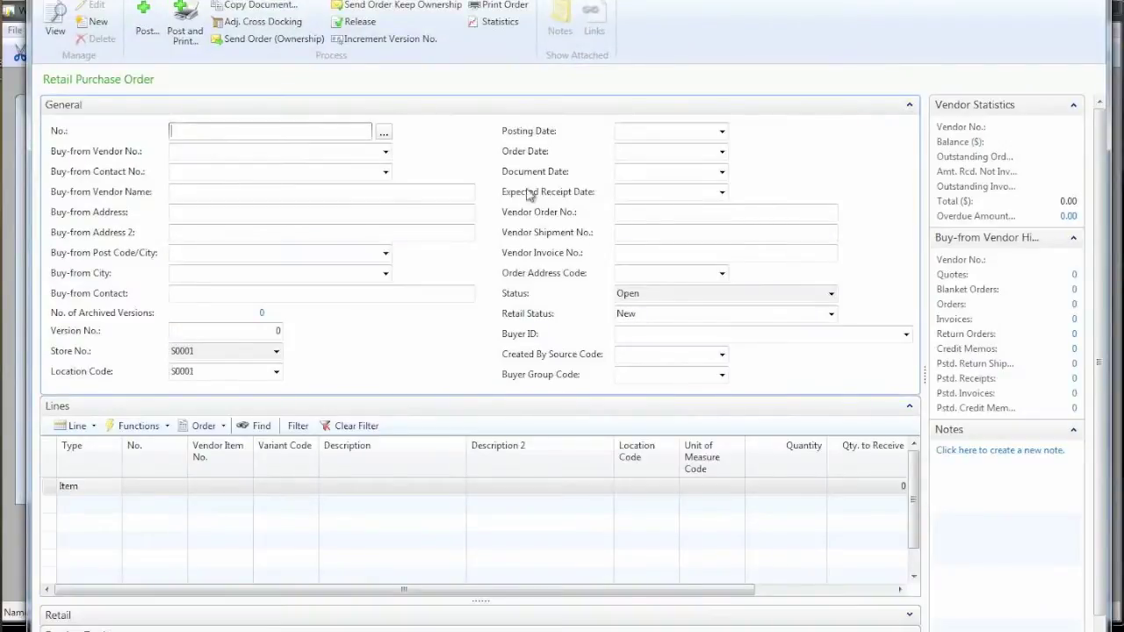
pyautogui.click(355, 150)
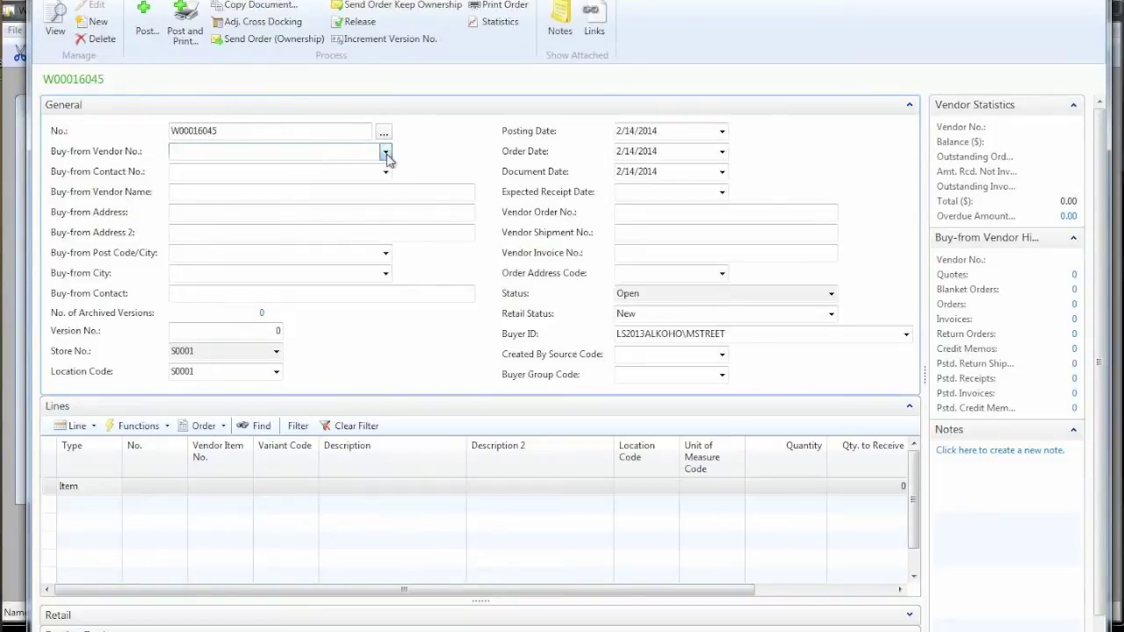
pyautogui.click(386, 152)
pyautogui.click(193, 214)
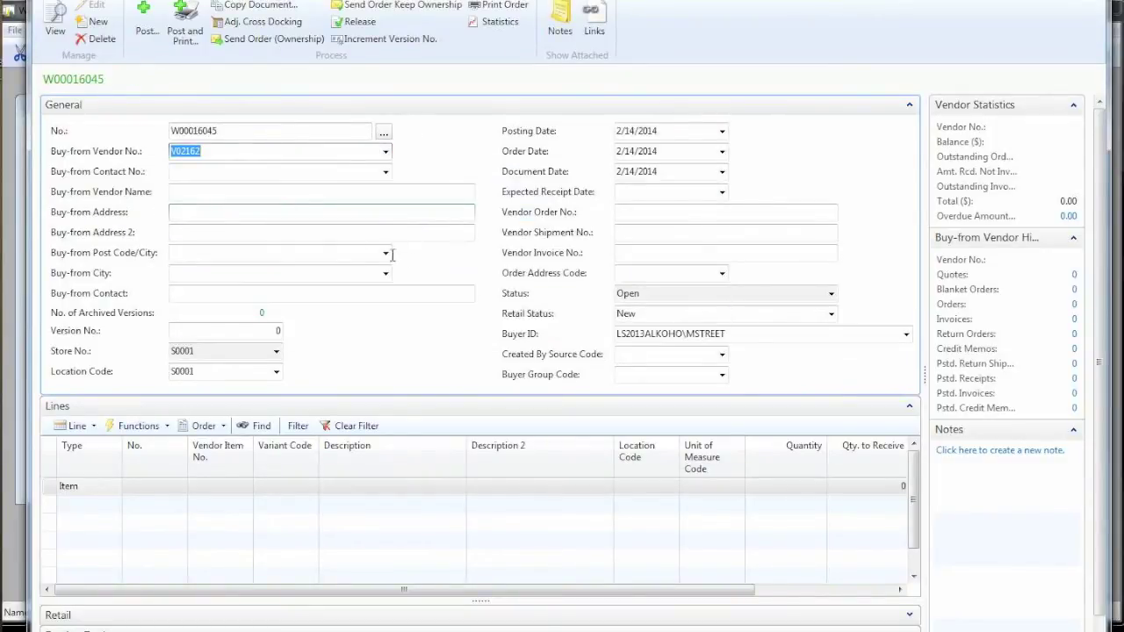
pyautogui.click(356, 170)
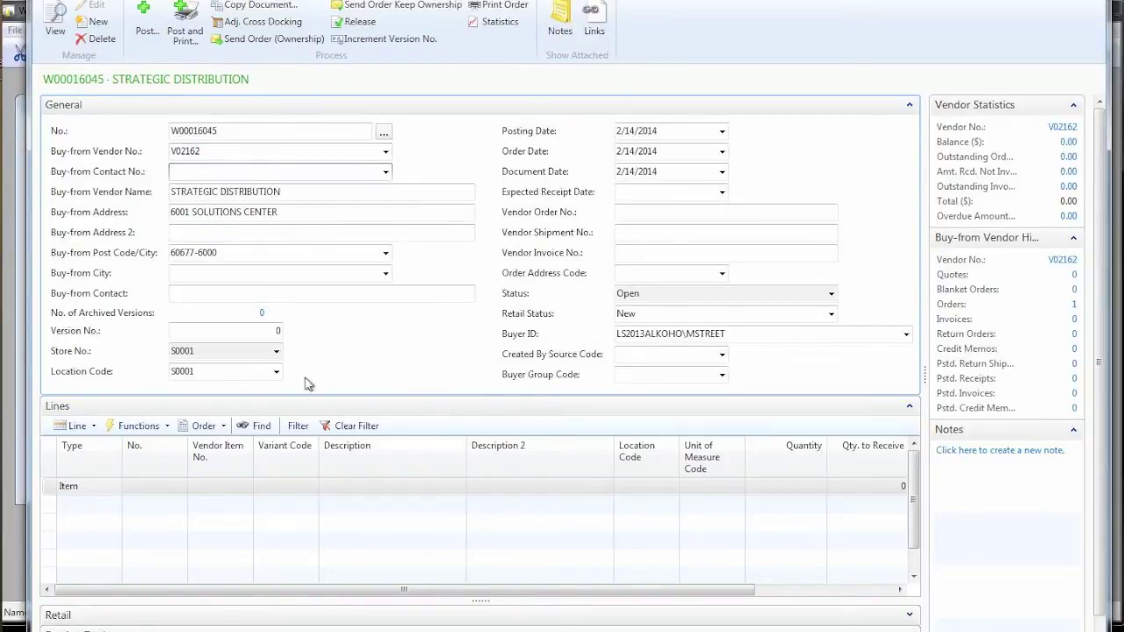
# - Add item STR-1067 on the first line and enter its quantity to open the variant matrix
pyautogui.click(146, 494)
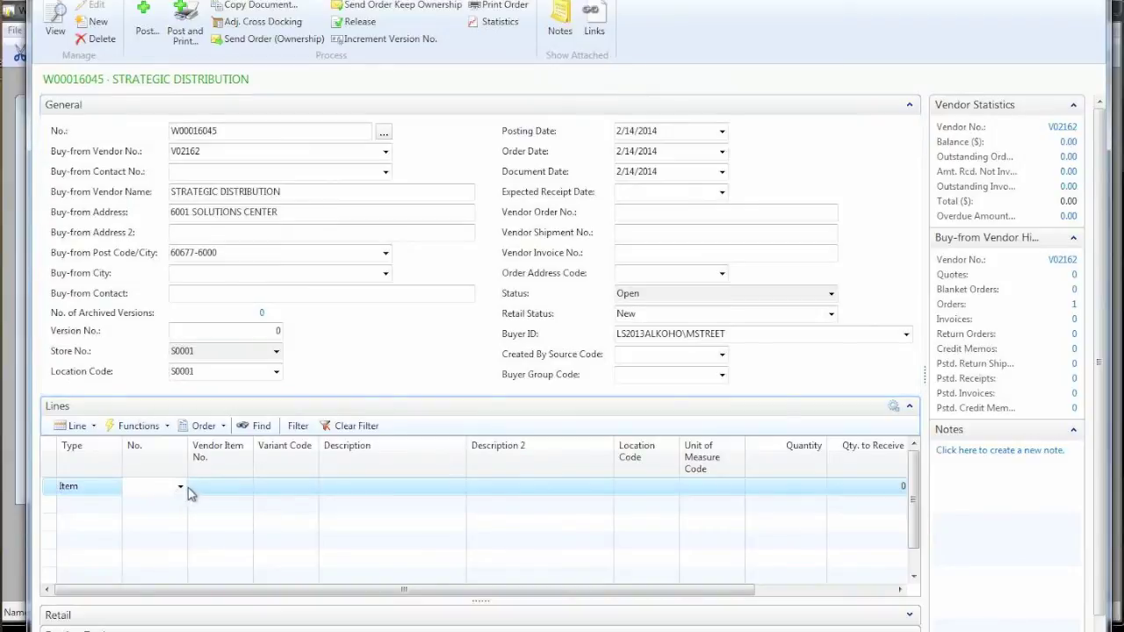
pyautogui.click(179, 488)
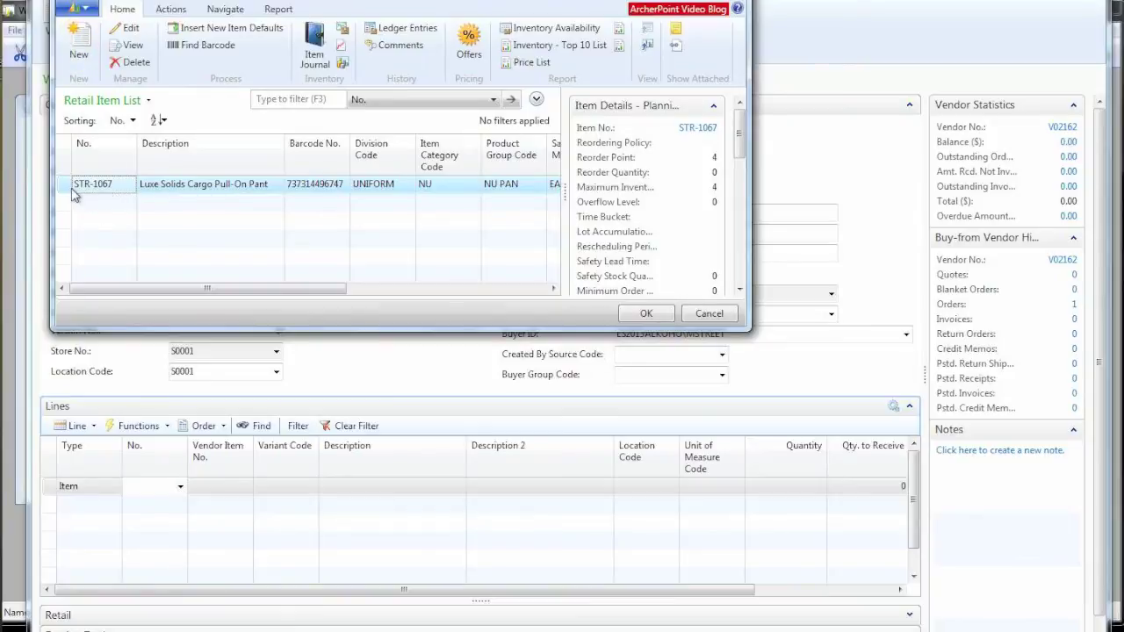
pyautogui.press('Escape')
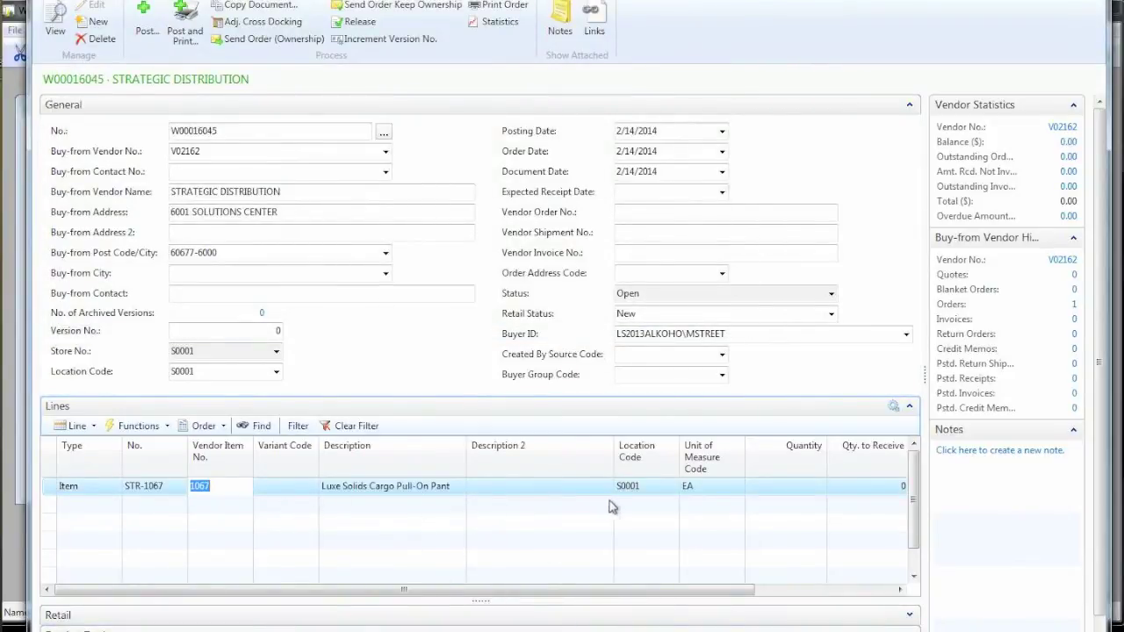
pyautogui.click(786, 487)
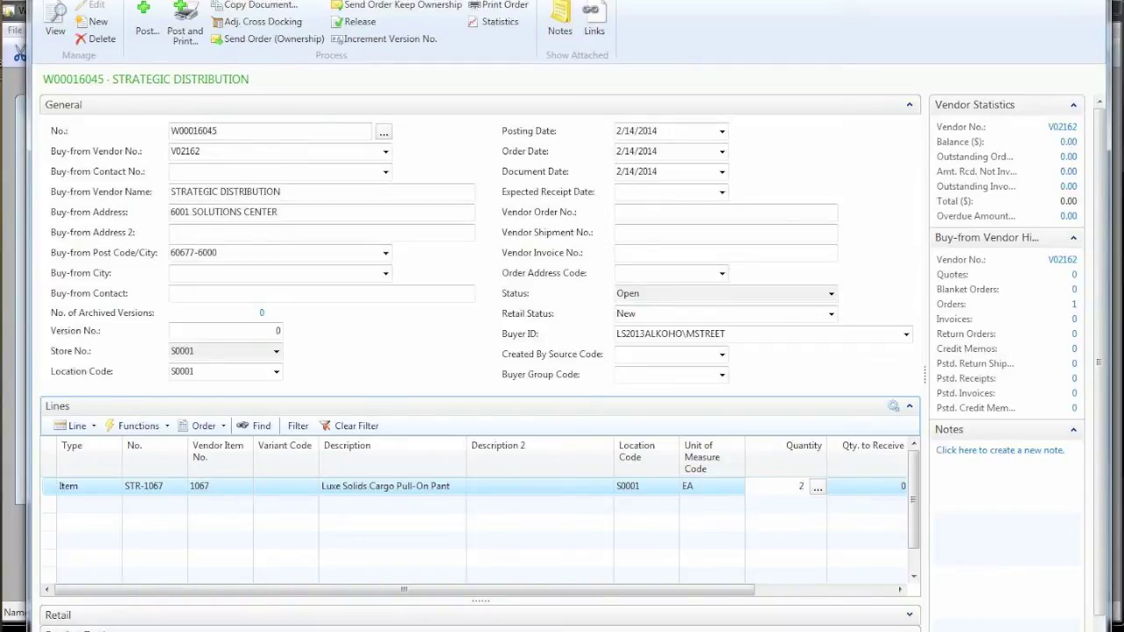
pyautogui.press('Tab')
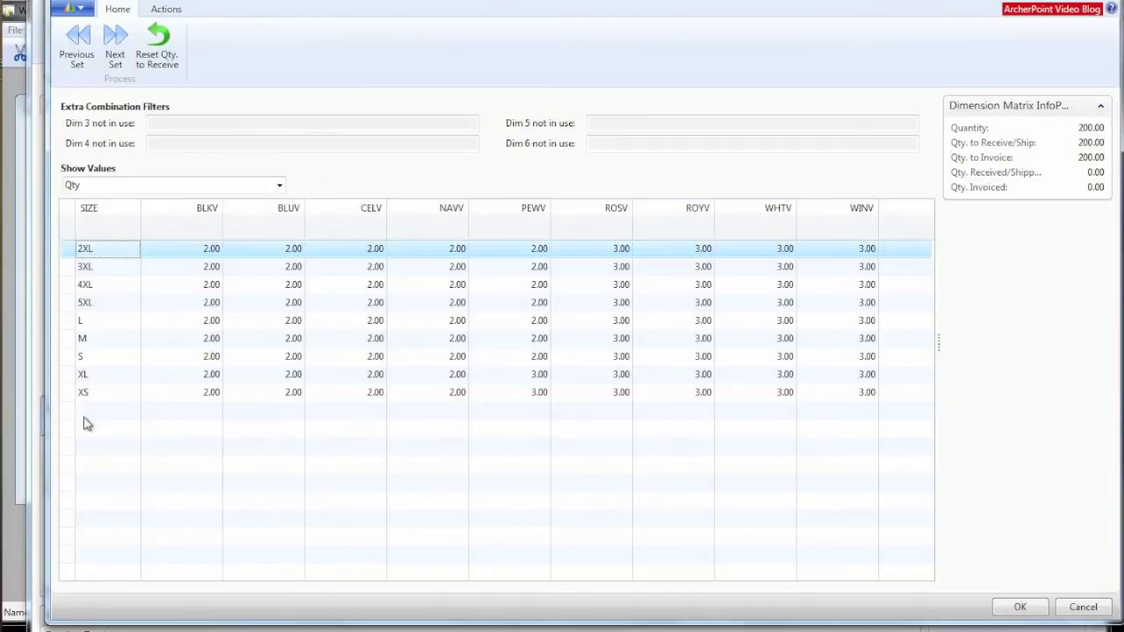
# - Enter a quantity of 4 for each colour in size row L of the variant matrix
pyautogui.click(199, 304)
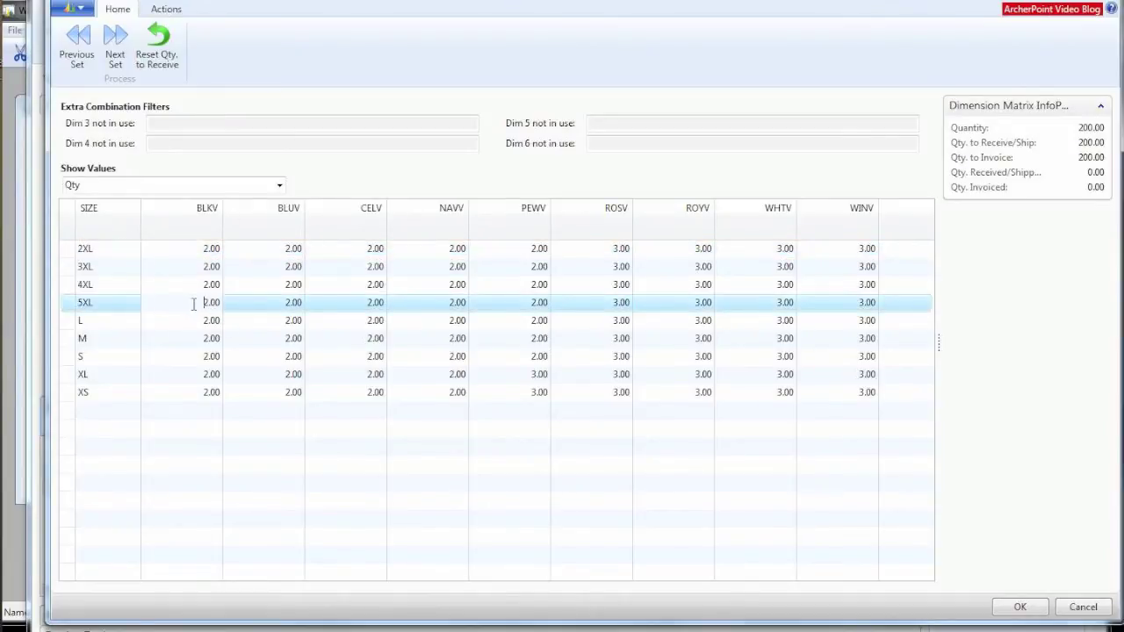
pyautogui.click(197, 321)
pyautogui.doubleClick(220, 323)
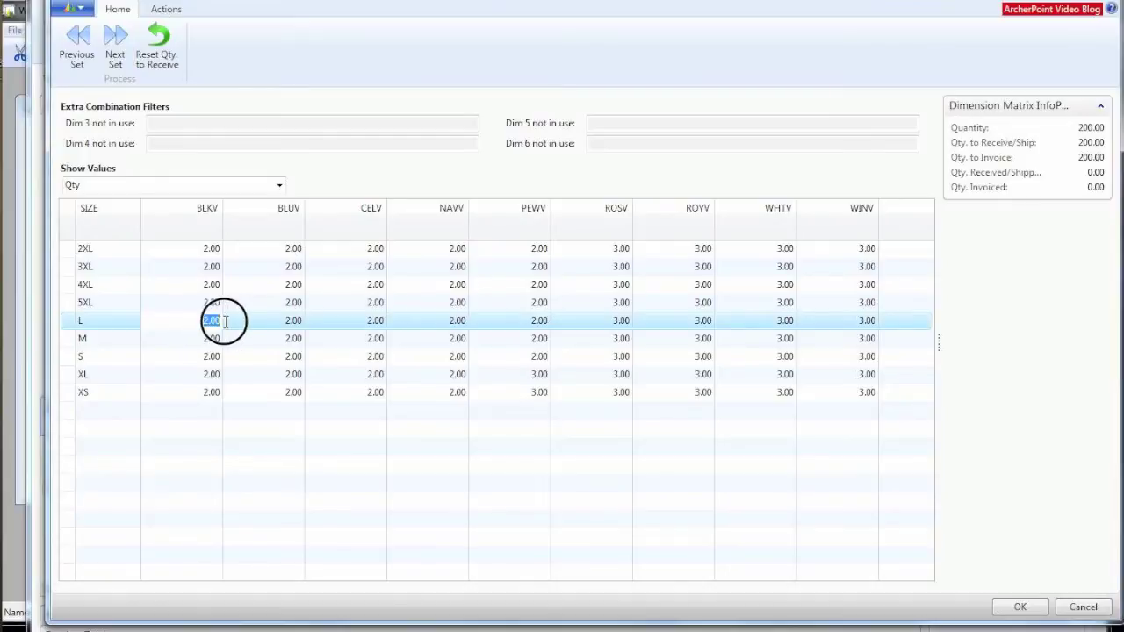
pyautogui.write('3')
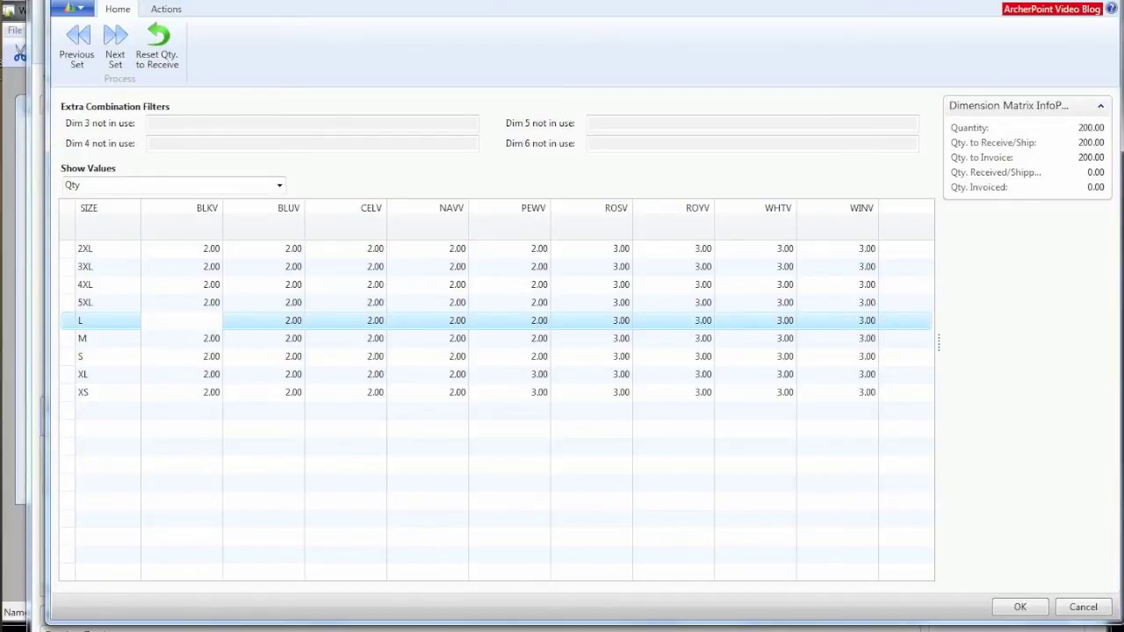
pyautogui.press('Tab')
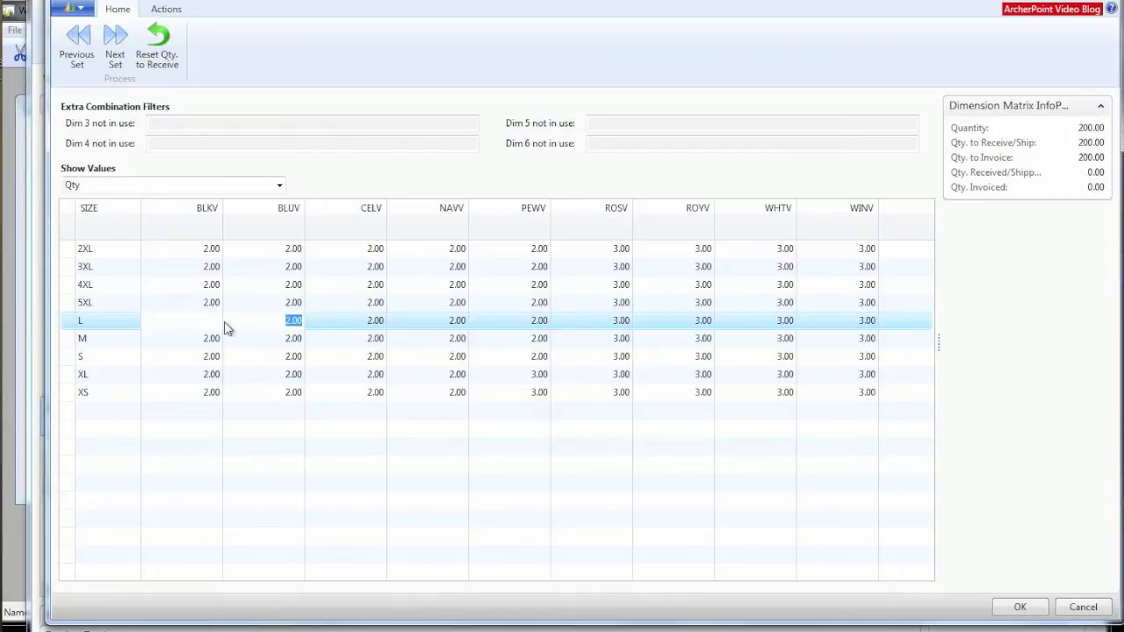
pyautogui.write('4')
pyautogui.press('Tab')
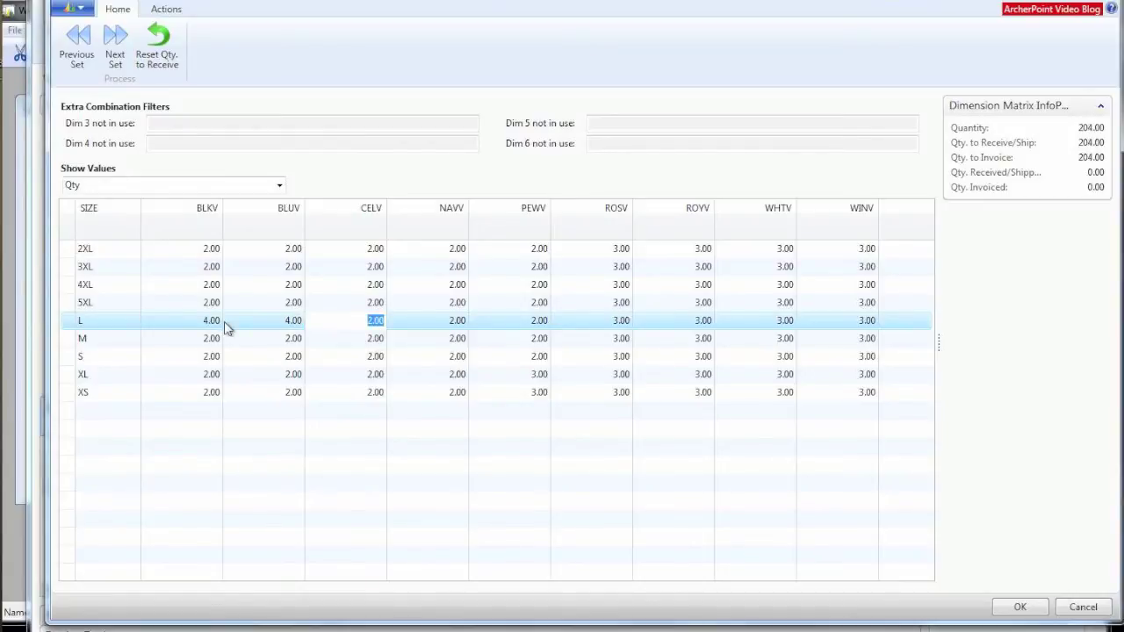
pyautogui.write('4')
pyautogui.press('Tab')
pyautogui.write('4')
pyautogui.press('Tab')
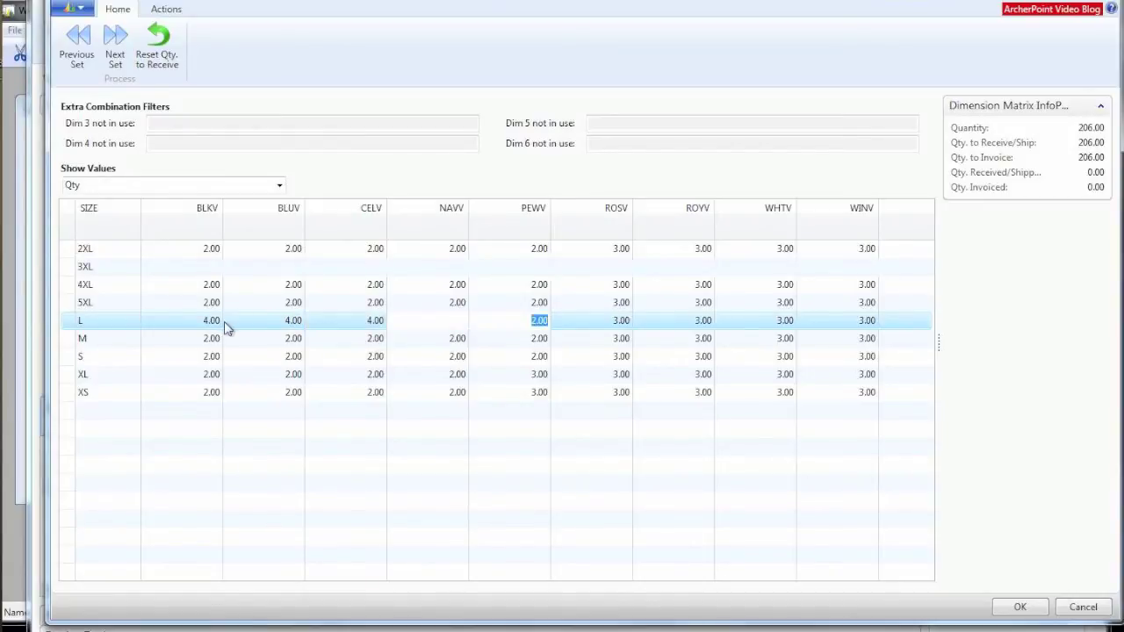
pyautogui.write('4')
pyautogui.press('Tab')
pyautogui.write('4')
pyautogui.press('Tab')
pyautogui.write('4')
pyautogui.press('Tab')
# - Enter 4 for each colour in size row M and accept the matrix, totalling 228 units
pyautogui.write('4')
pyautogui.press('Tab')
pyautogui.write('4')
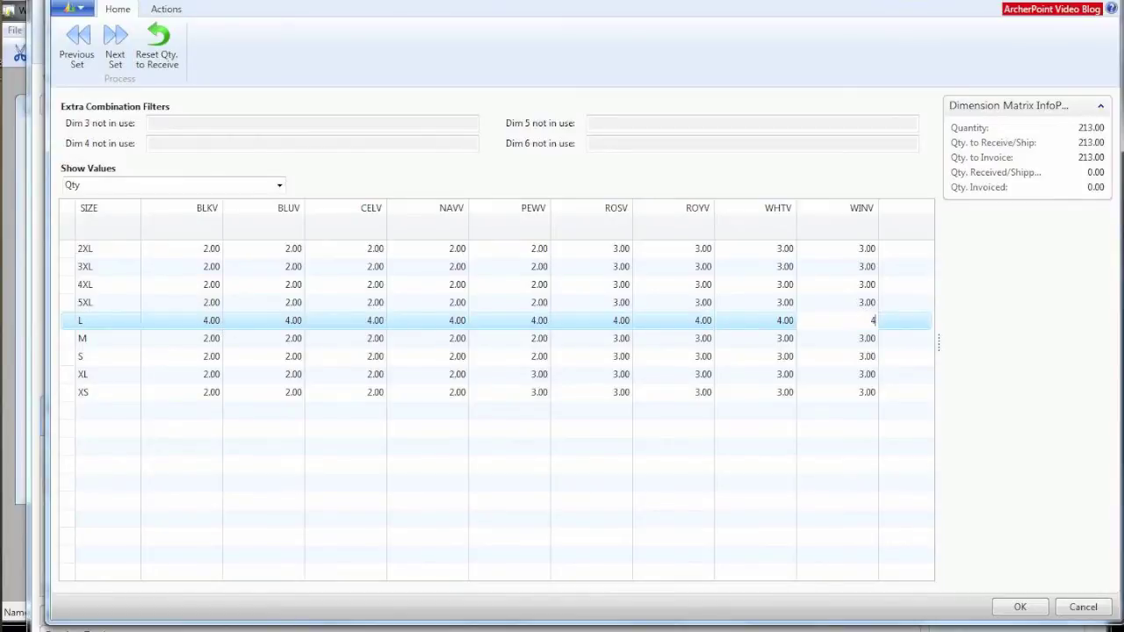
pyautogui.click(183, 342)
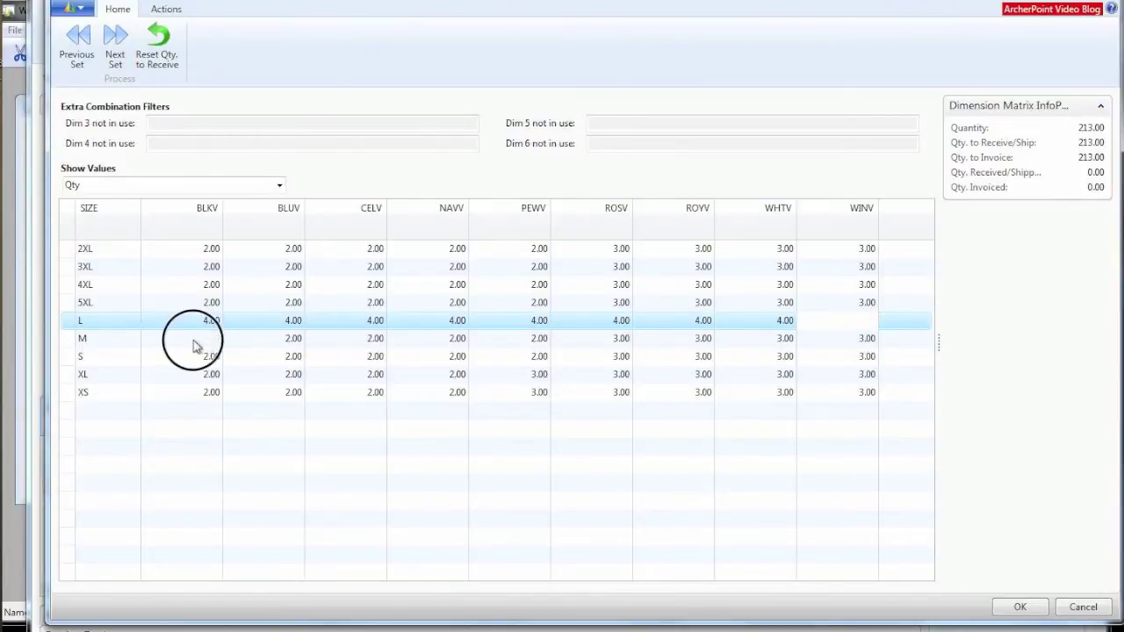
pyautogui.write('4')
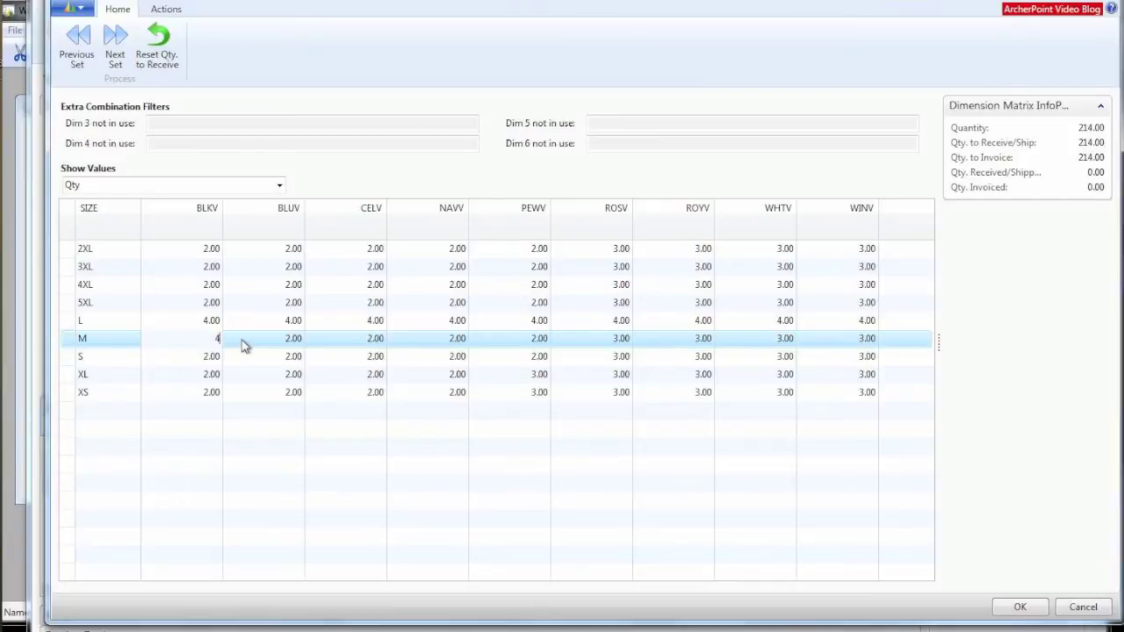
pyautogui.write('\t4\t4\t4\t4\t4\t\t')
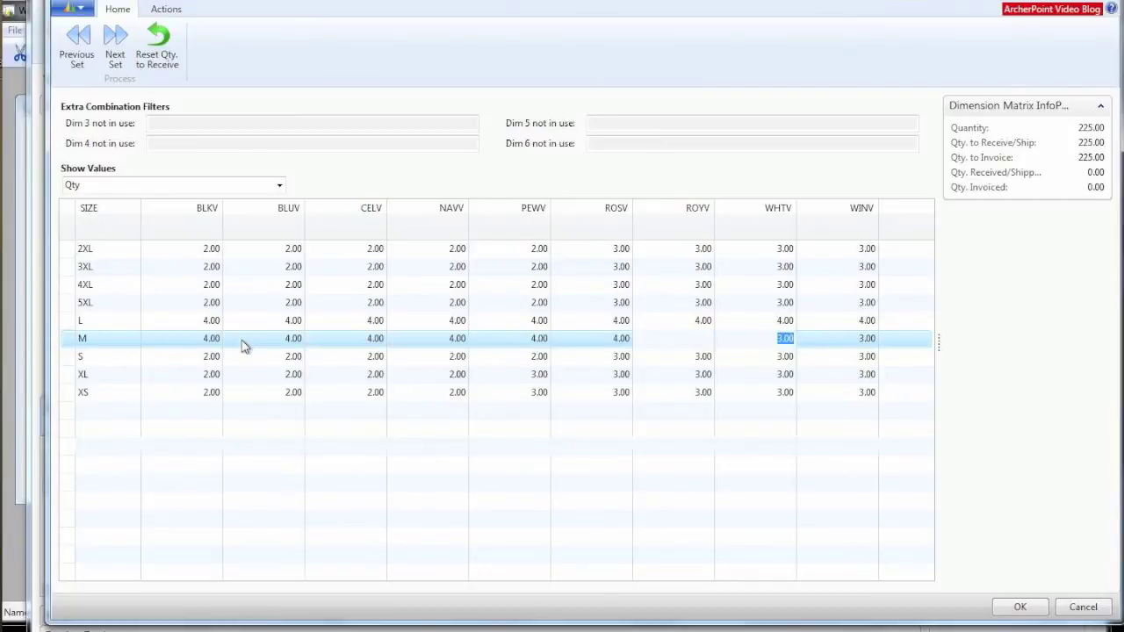
pyautogui.write('4')
pyautogui.press('Tab')
pyautogui.write('4')
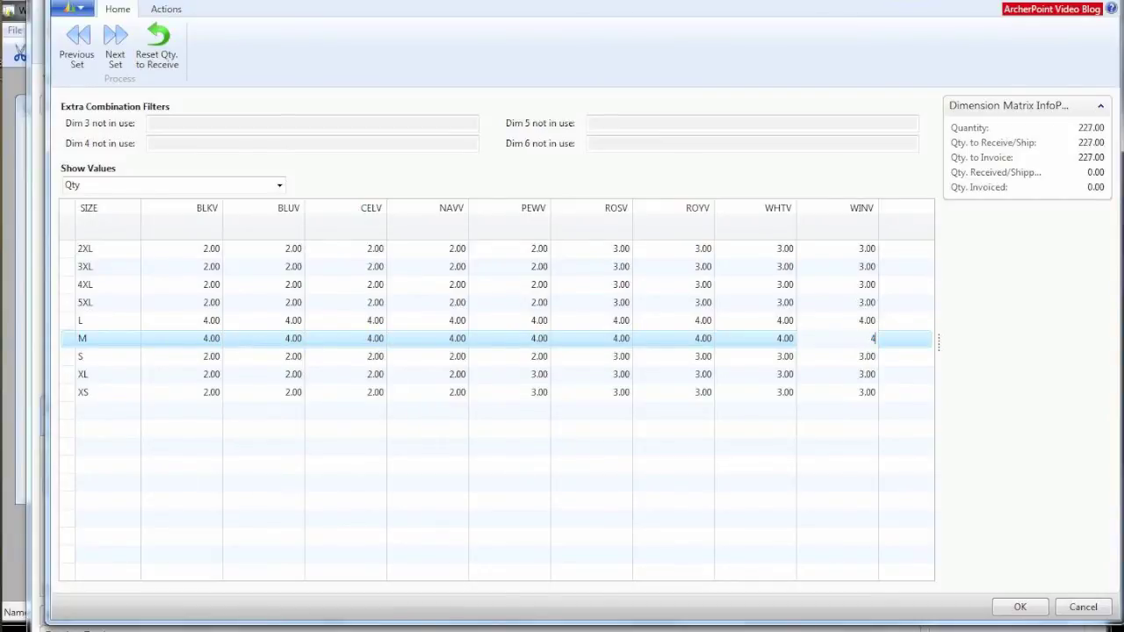
pyautogui.press('Return')
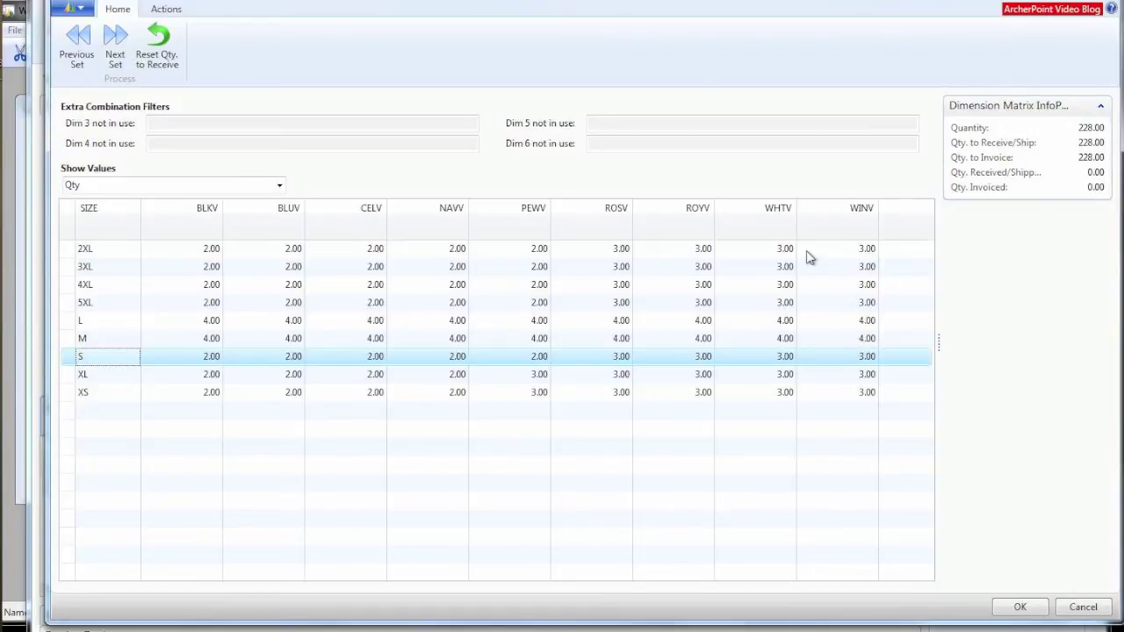
pyautogui.click(1019, 607)
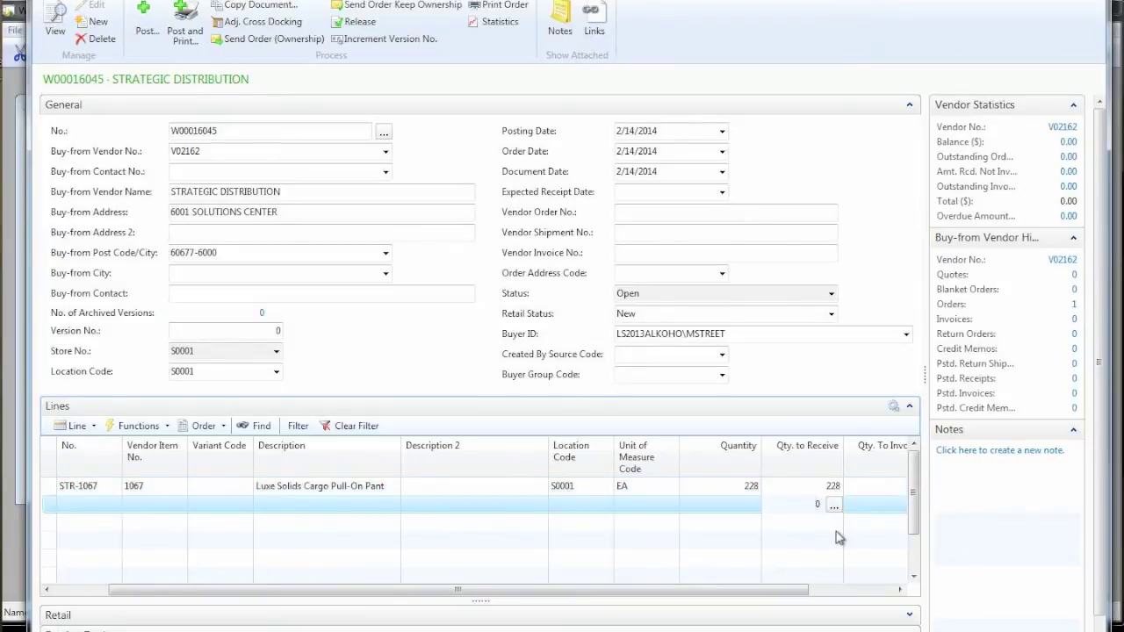
pyautogui.click(726, 487)
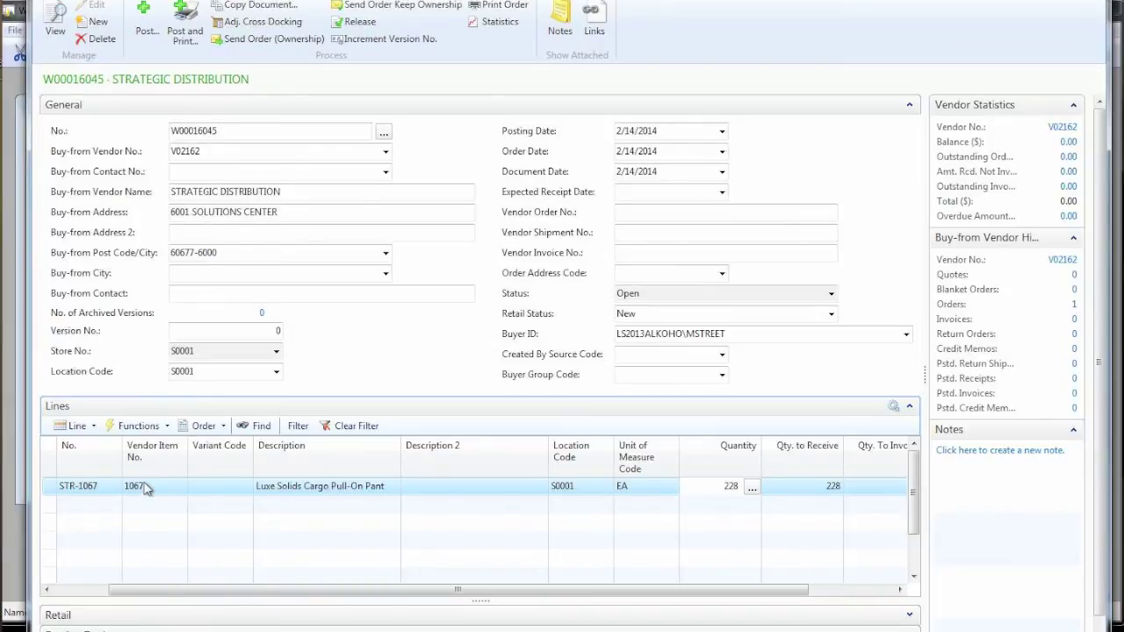
pyautogui.click(753, 488)
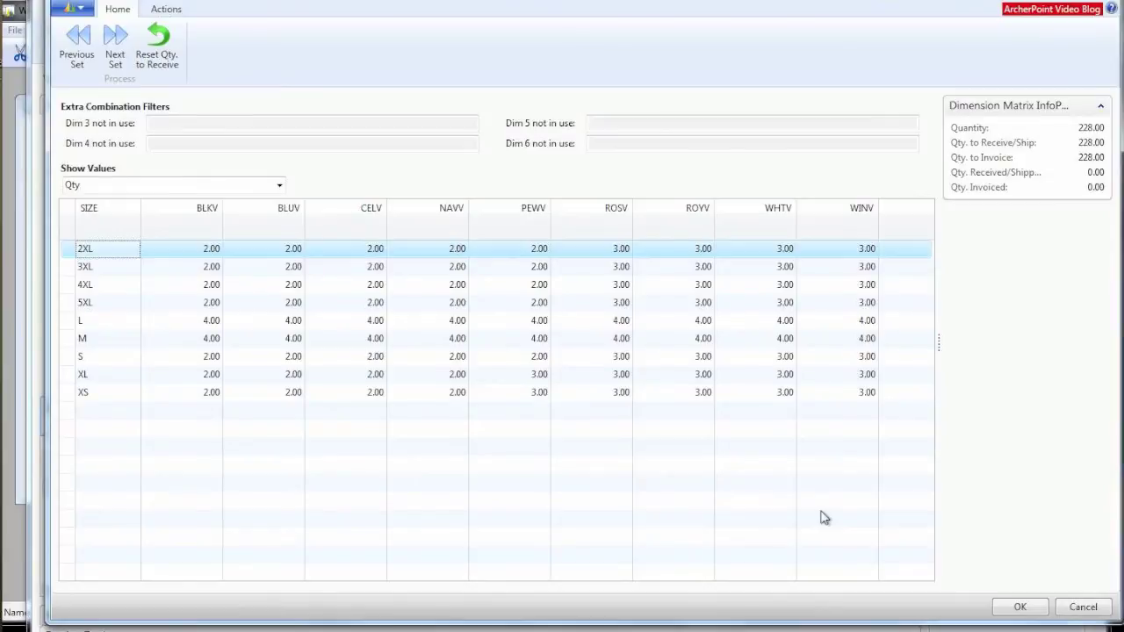
pyautogui.click(1022, 608)
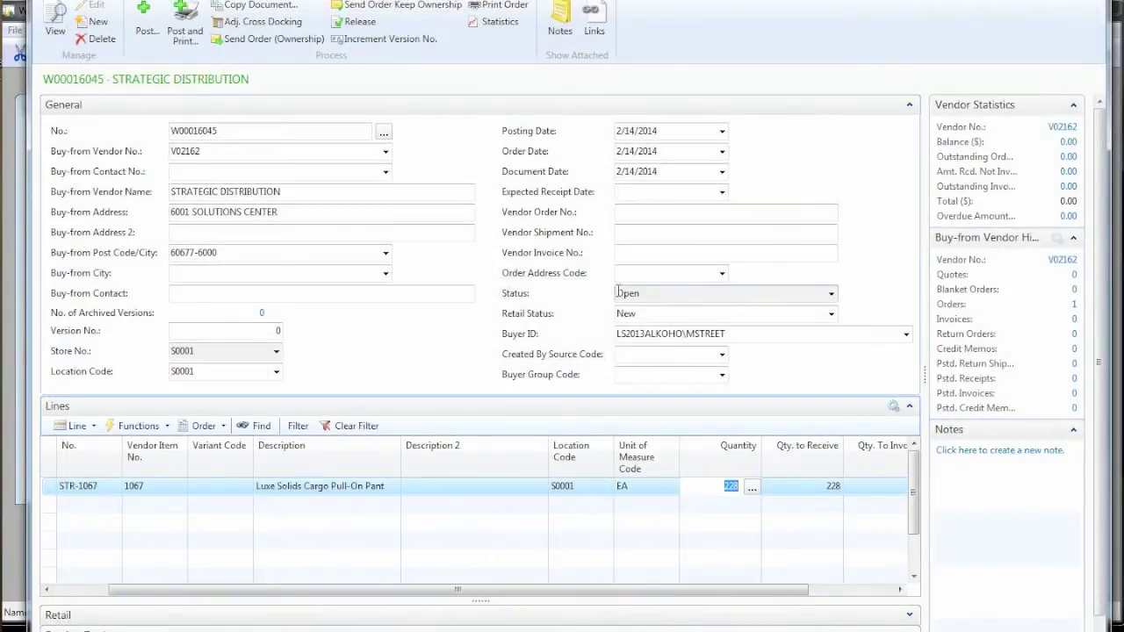
pyautogui.click(632, 253)
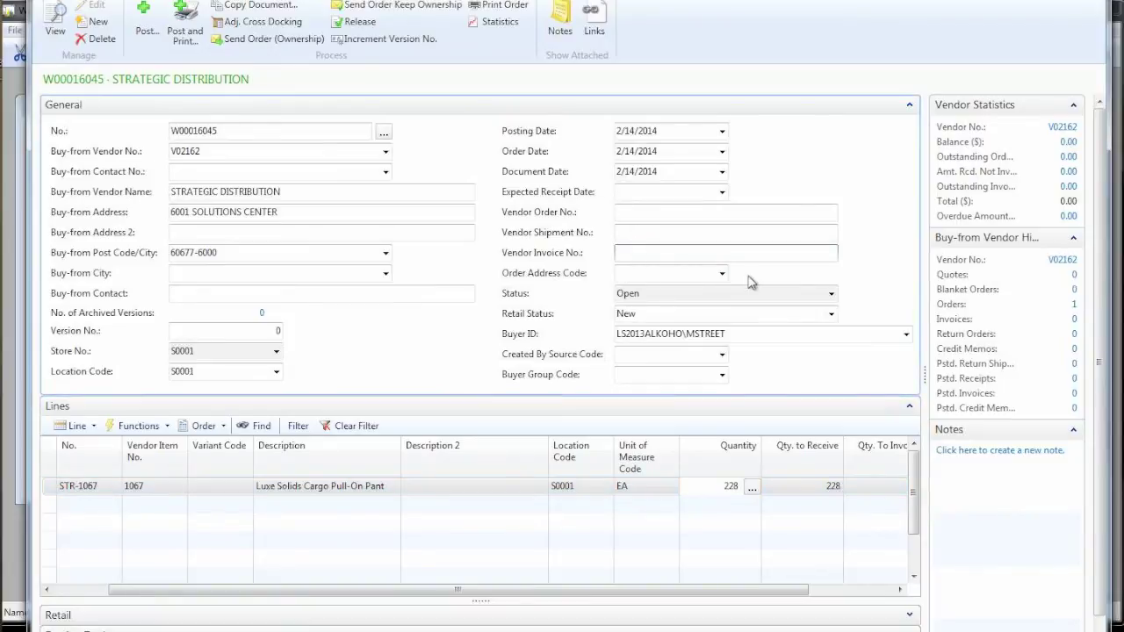
# - Enter vendor invoice number 1234 and post the order with Receive and Invoice
pyautogui.write('1234')
pyautogui.press('Tab')
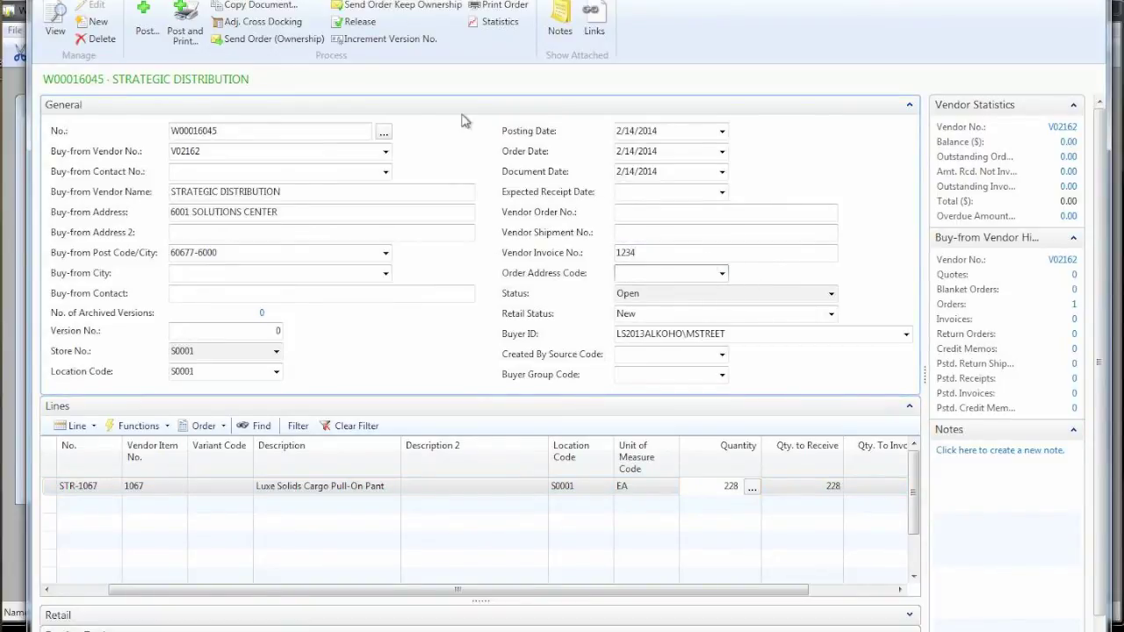
pyautogui.click(146, 20)
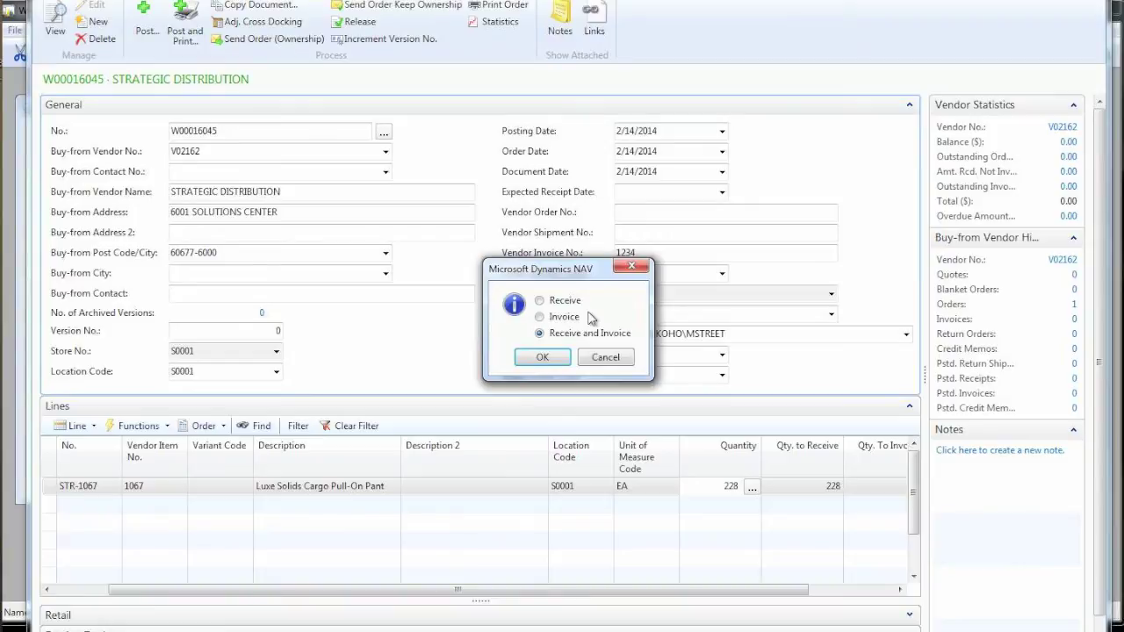
pyautogui.click(543, 359)
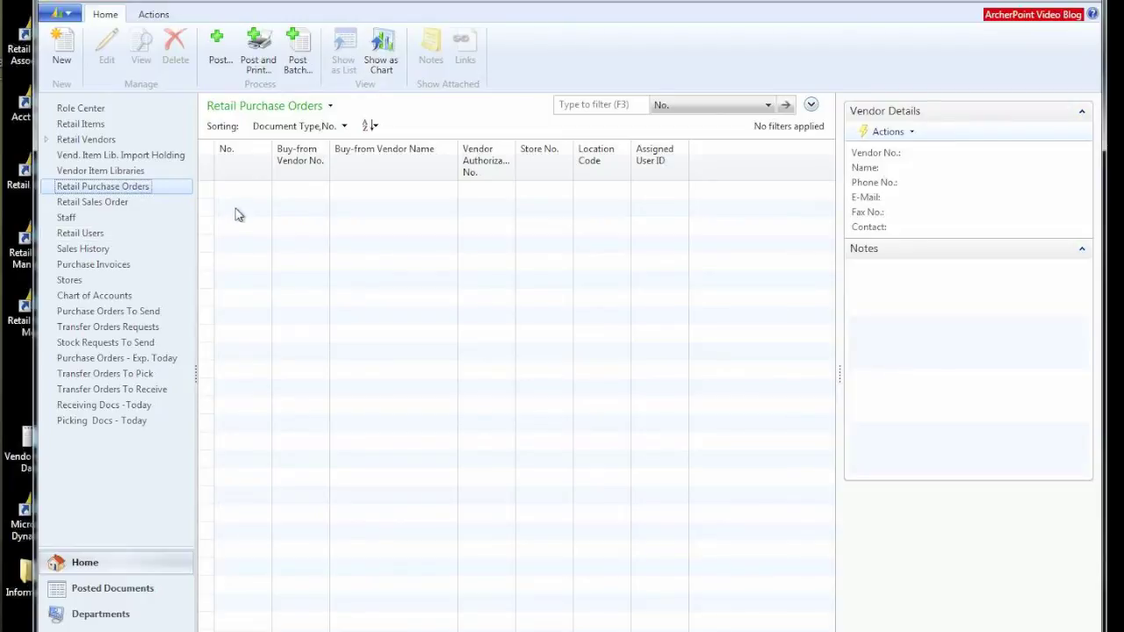
pyautogui.click(86, 128)
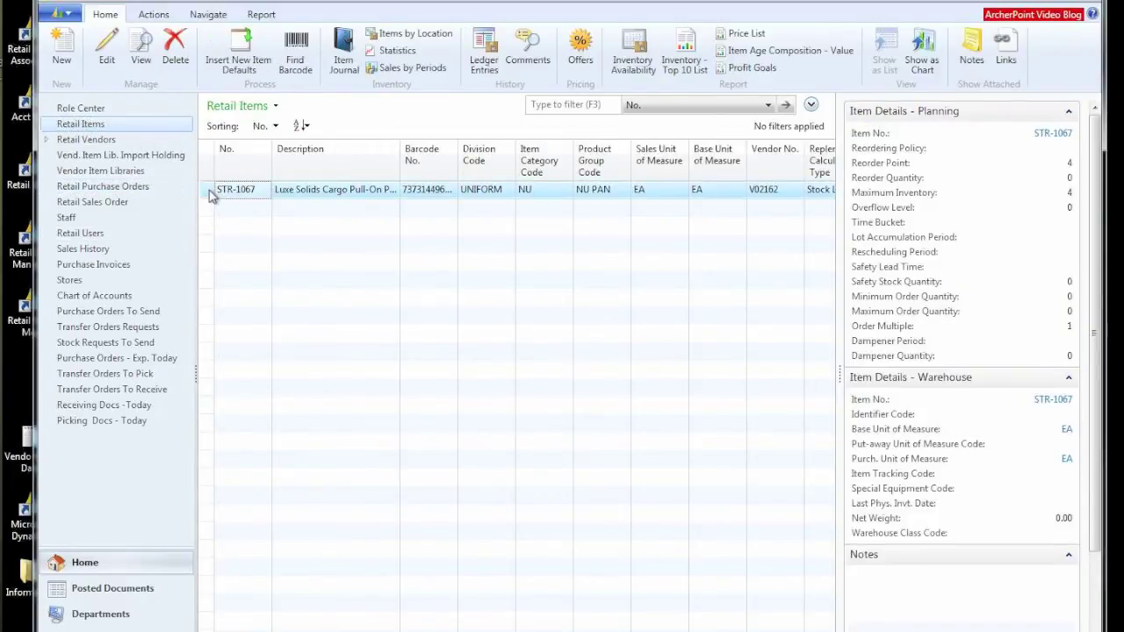
pyautogui.doubleClick(211, 195)
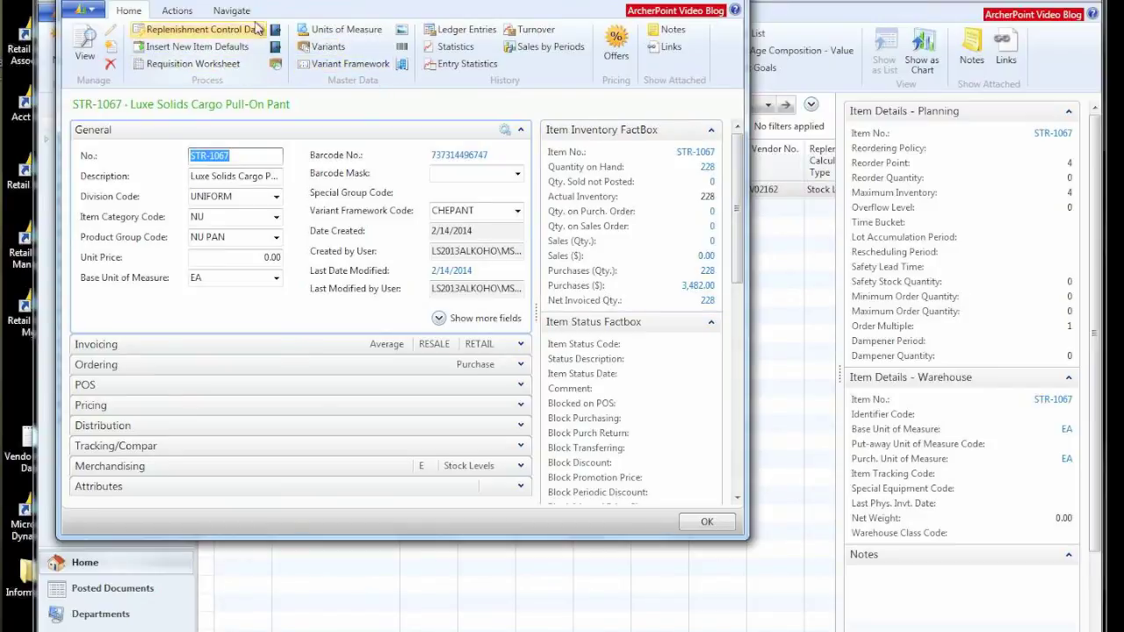
pyautogui.scroll(-2, 311, 31)
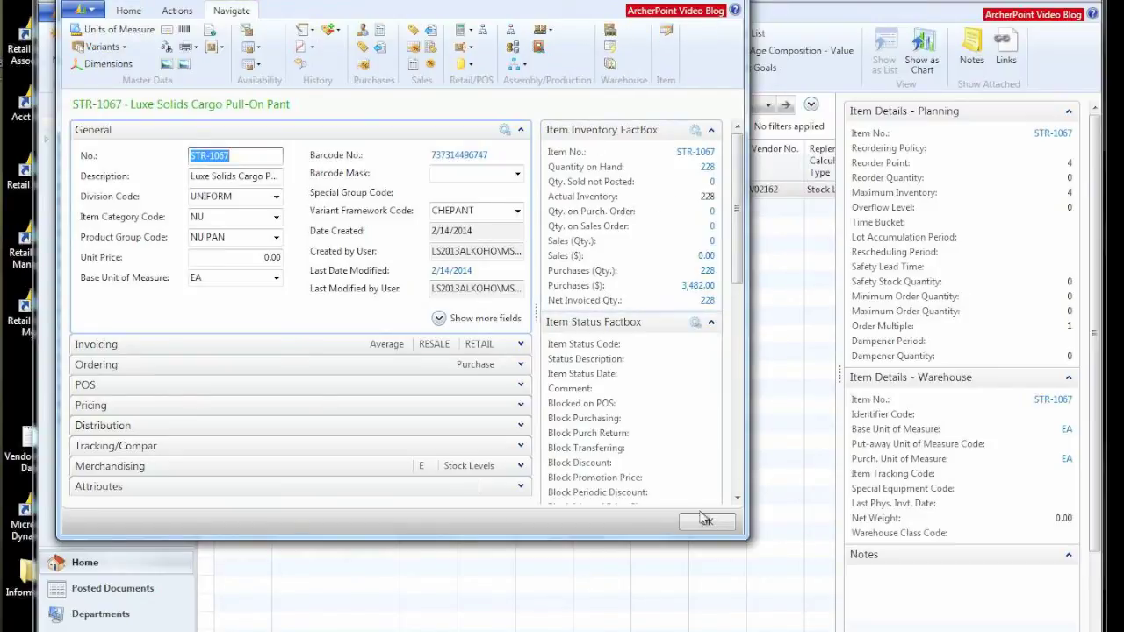
pyautogui.click(740, 534)
pyautogui.moveTo(740, 534); pyautogui.dragTo(971, 583)
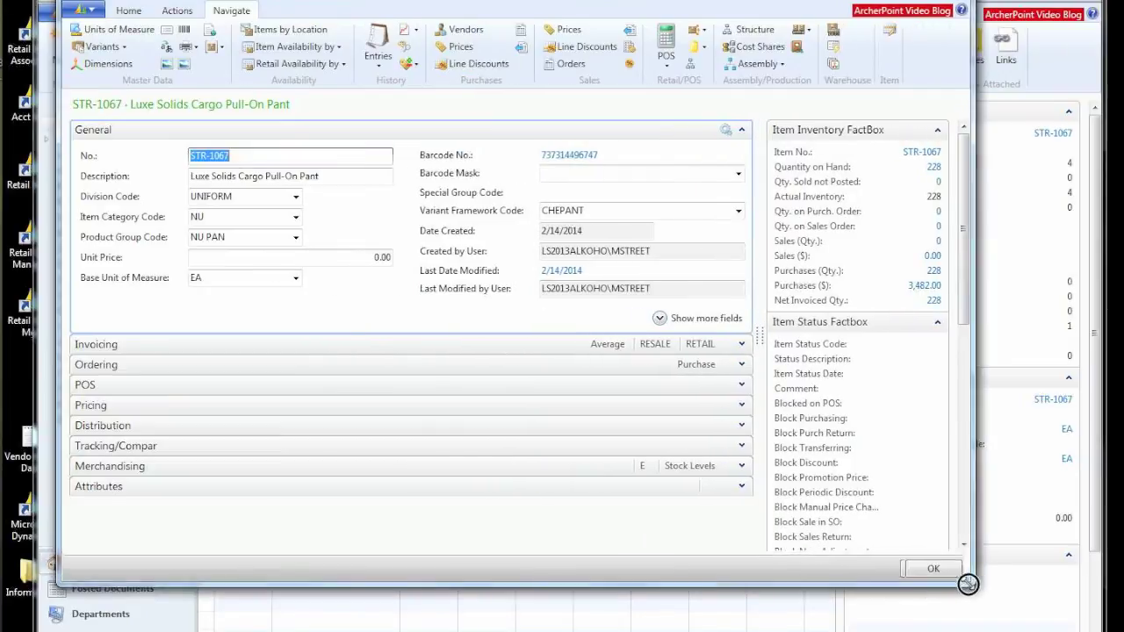
pyautogui.click(343, 64)
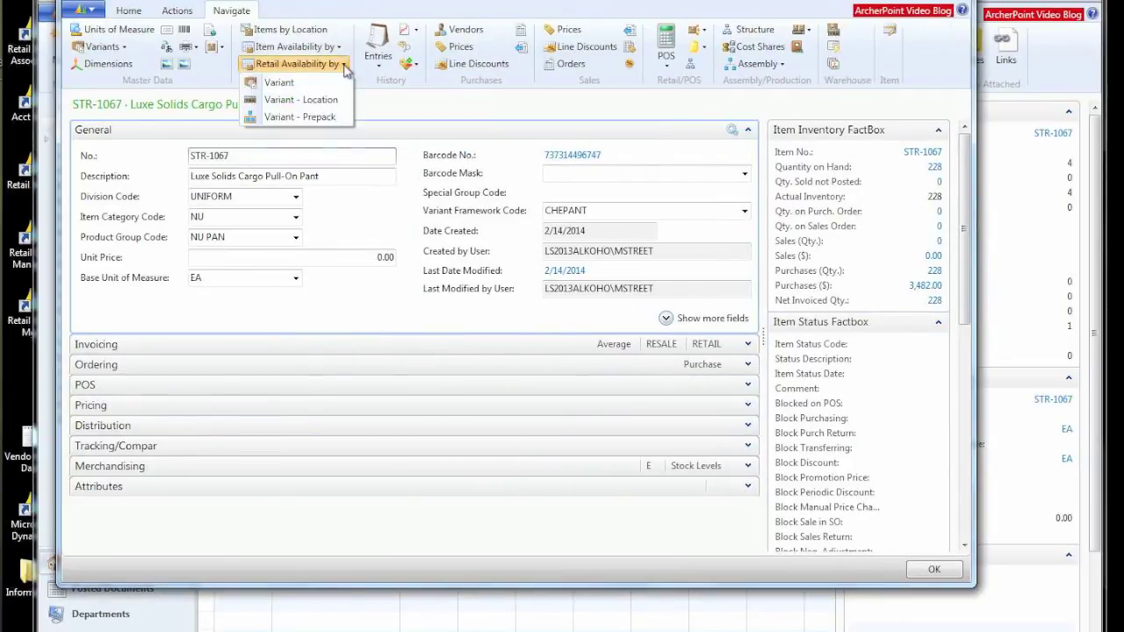
pyautogui.click(298, 85)
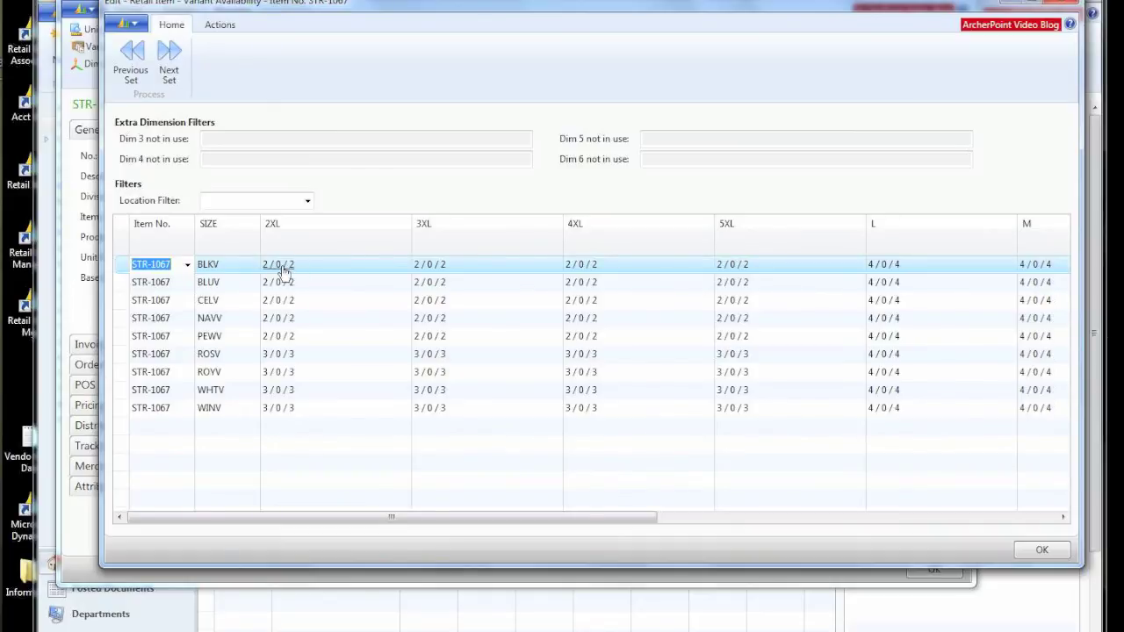
pyautogui.click(283, 272)
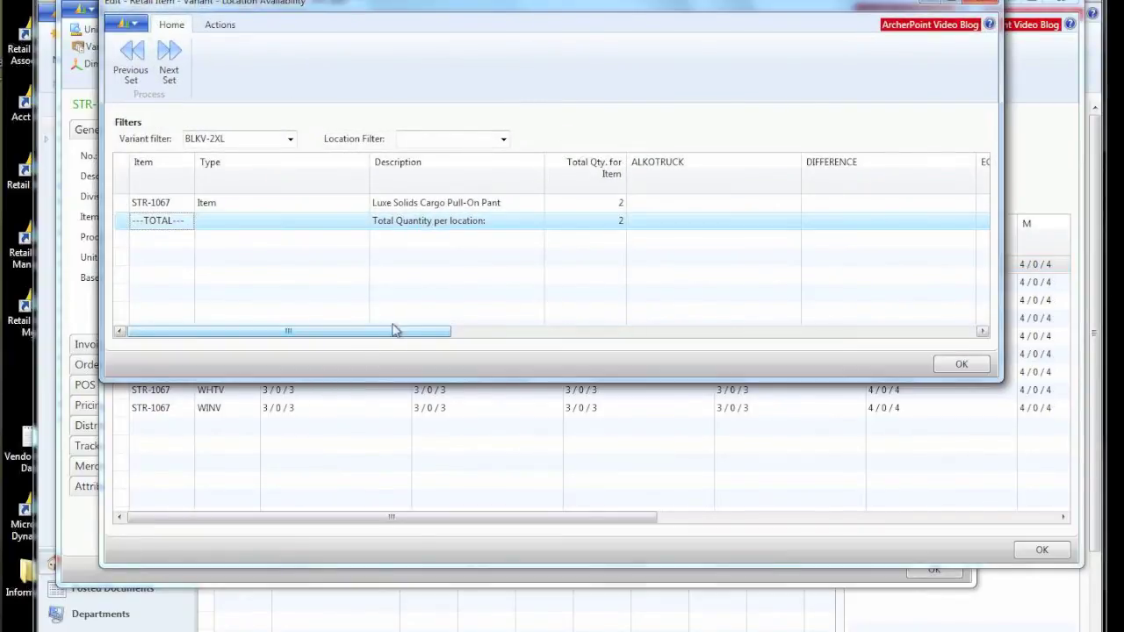
pyautogui.moveTo(396, 332); pyautogui.dragTo(612, 340)
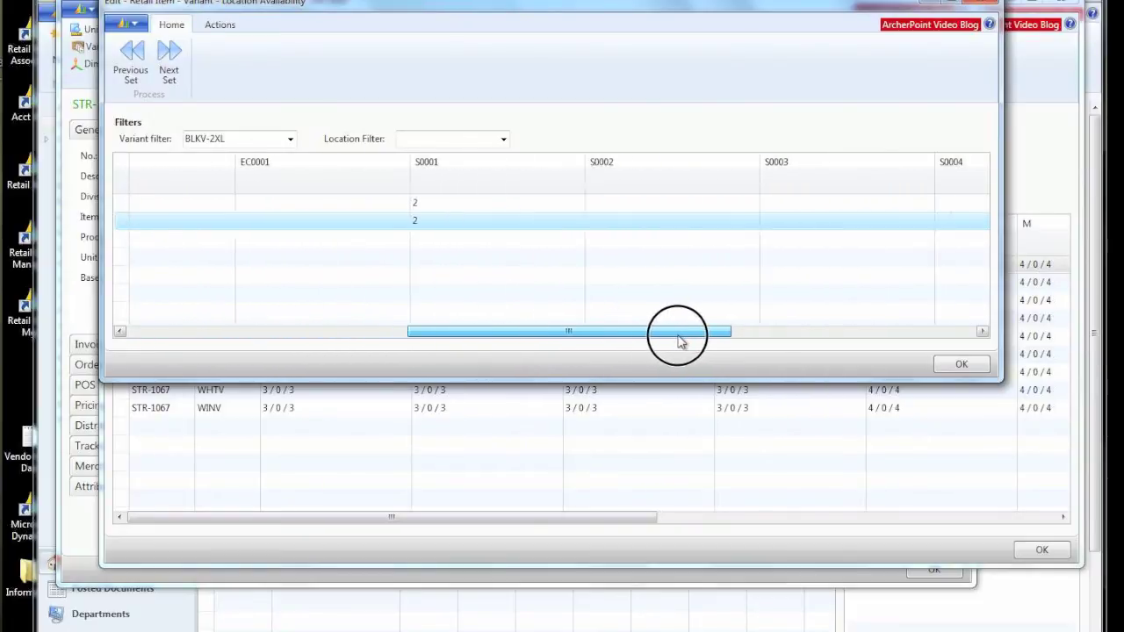
pyautogui.moveTo(682, 340); pyautogui.dragTo(648, 319)
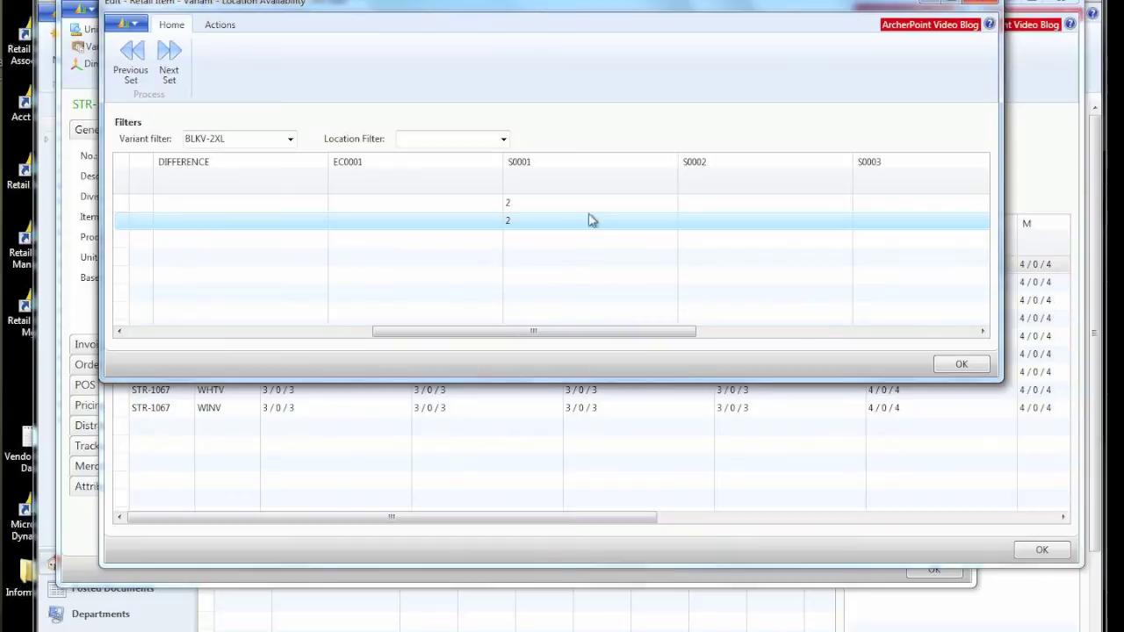
pyautogui.click(961, 363)
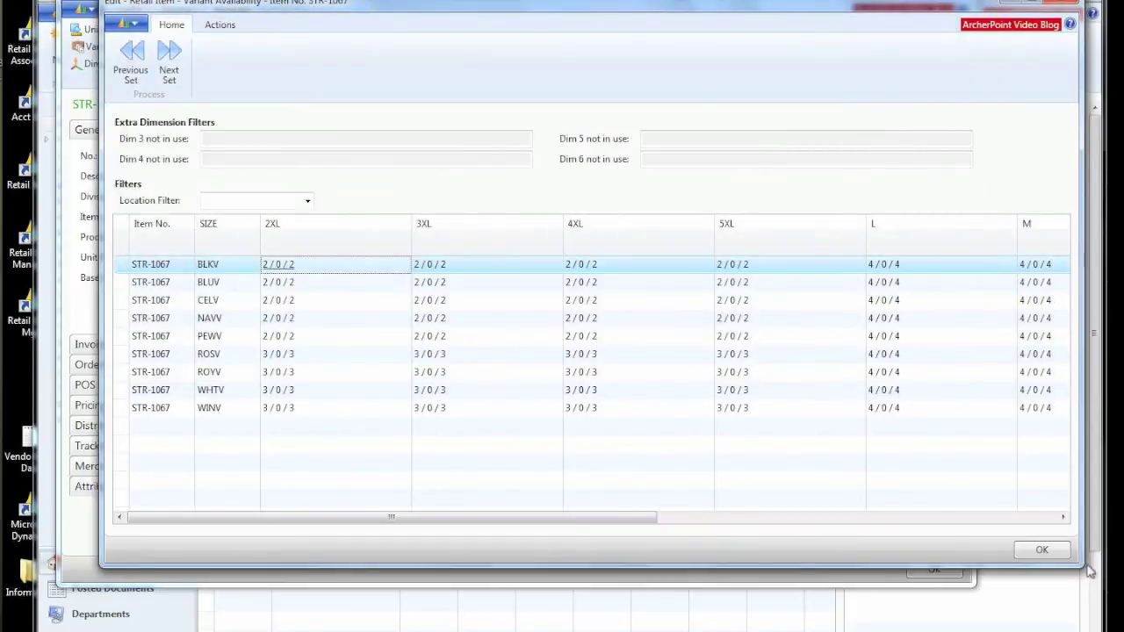
pyautogui.click(1040, 552)
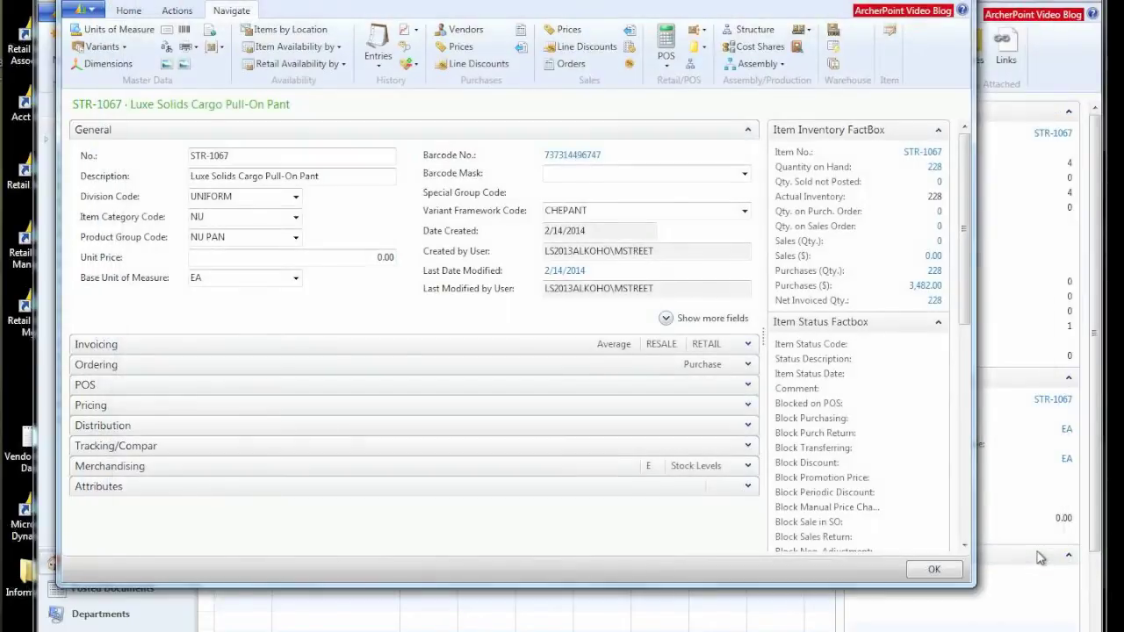
pyautogui.press('Escape')
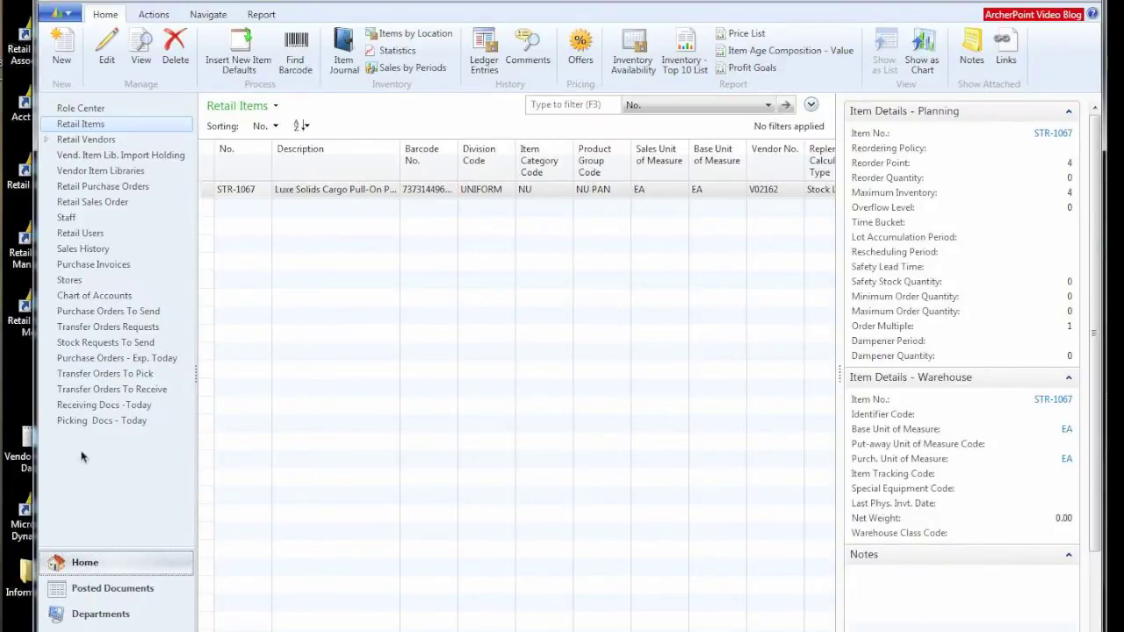
# - Launch the POS client from the Departments POS page and log on with a staff ID
pyautogui.click(110, 614)
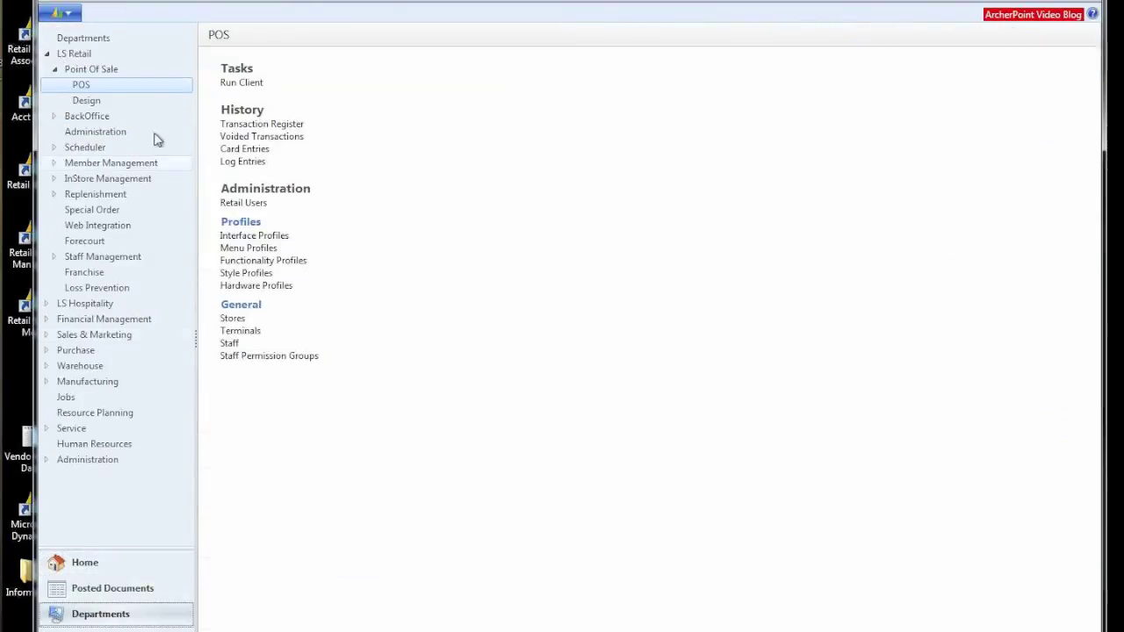
pyautogui.click(80, 86)
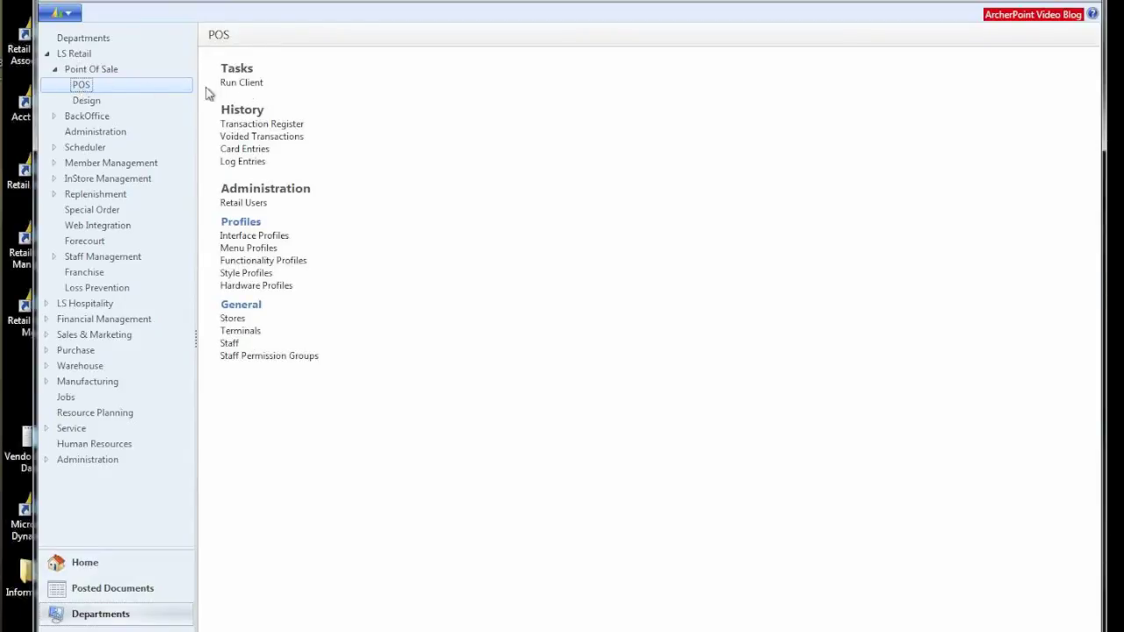
pyautogui.click(255, 86)
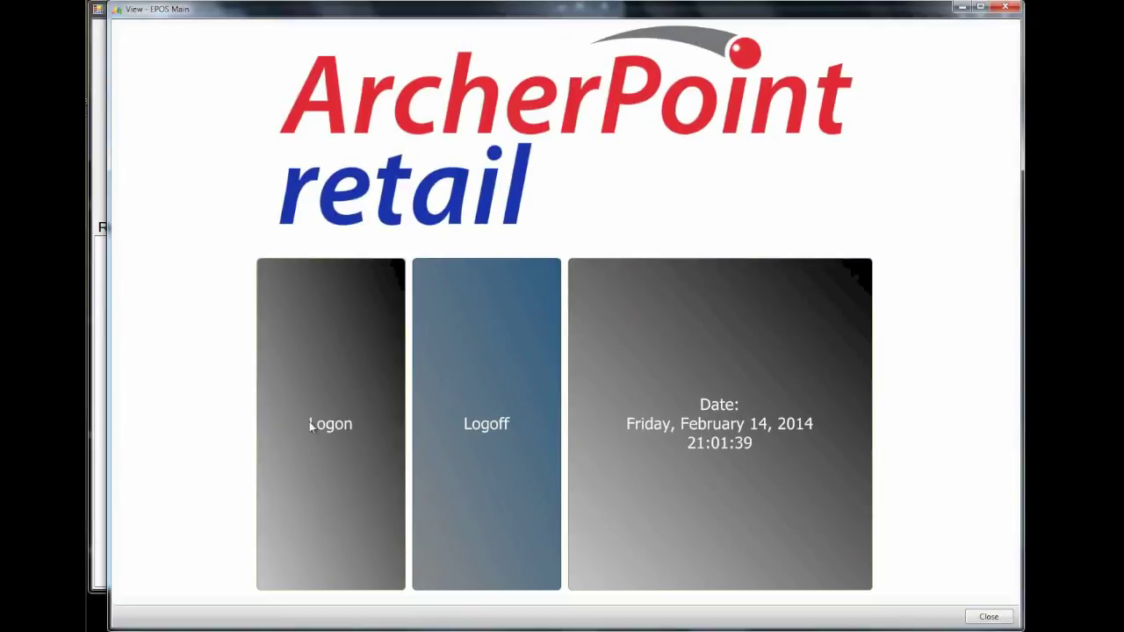
pyautogui.click(266, 446)
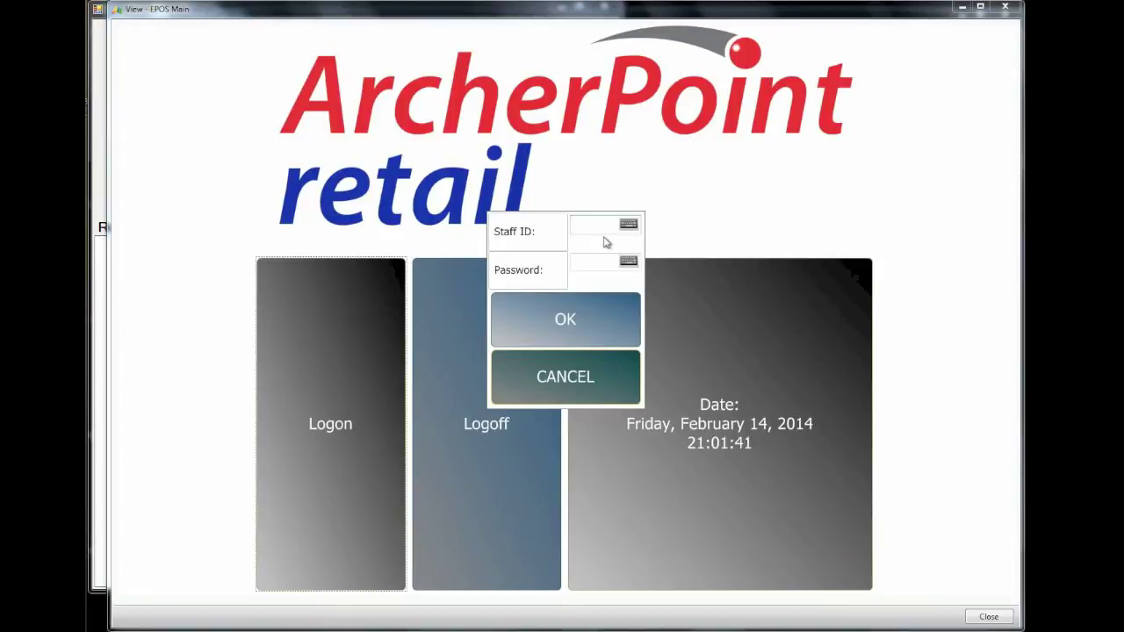
pyautogui.write('000010')
pyautogui.press('Return')
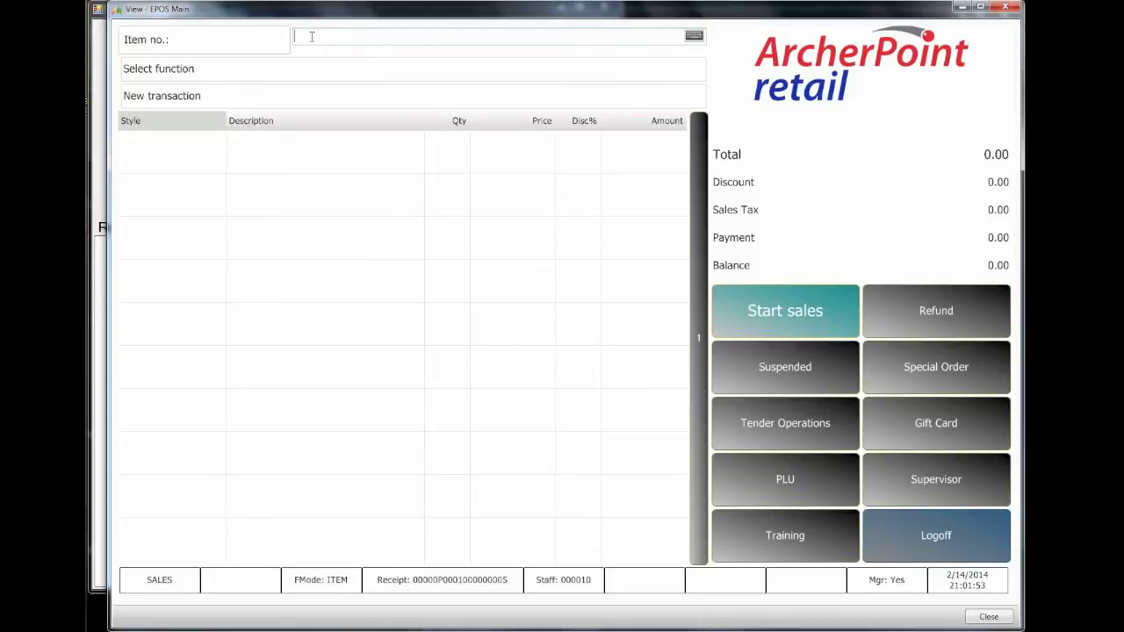
# - Scan the Royal-L, Fuchsia Rose-2XL and Royal-4XL pant barcodes, then total the sale
pyautogui.write('737314497324')
pyautogui.press('Return')
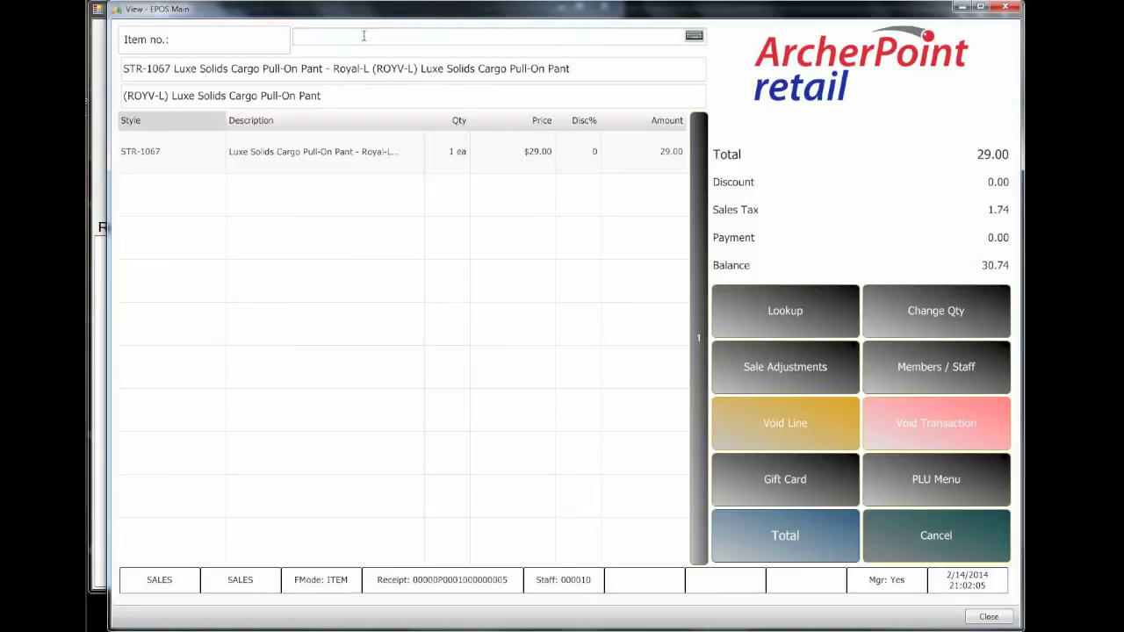
pyautogui.click(323, 41)
pyautogui.write('7373114497195')
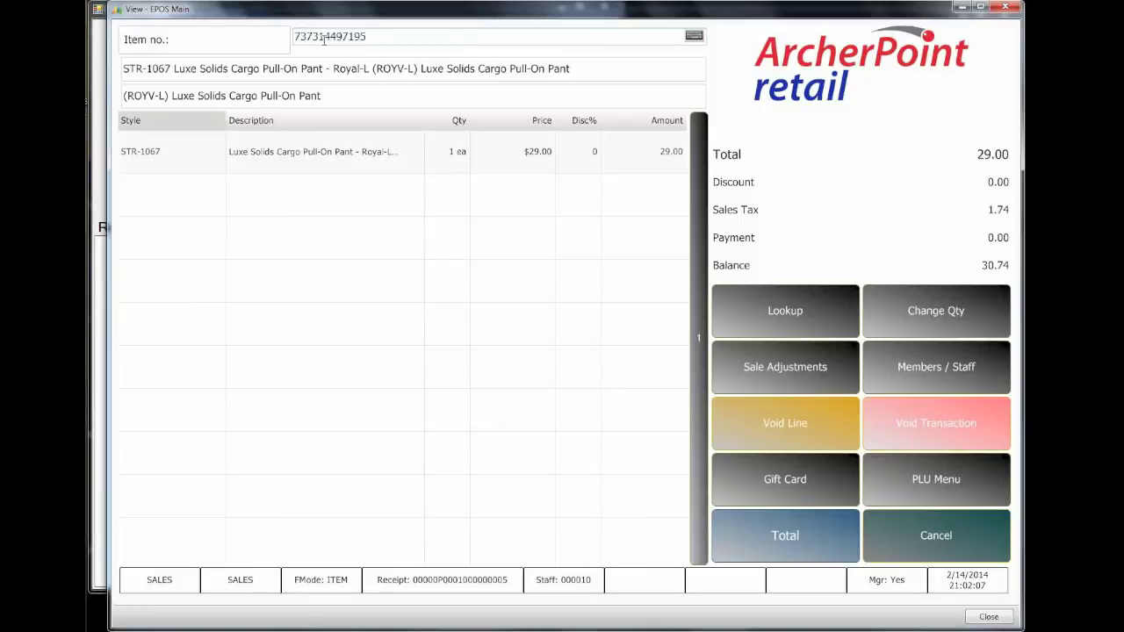
pyautogui.press('Return')
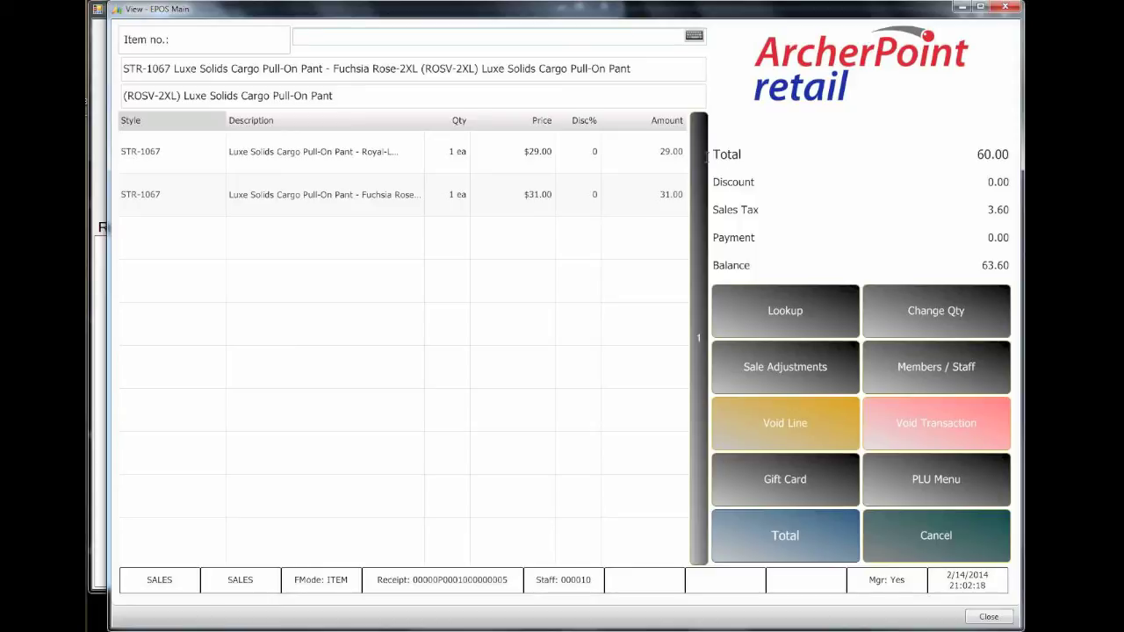
pyautogui.click(330, 40)
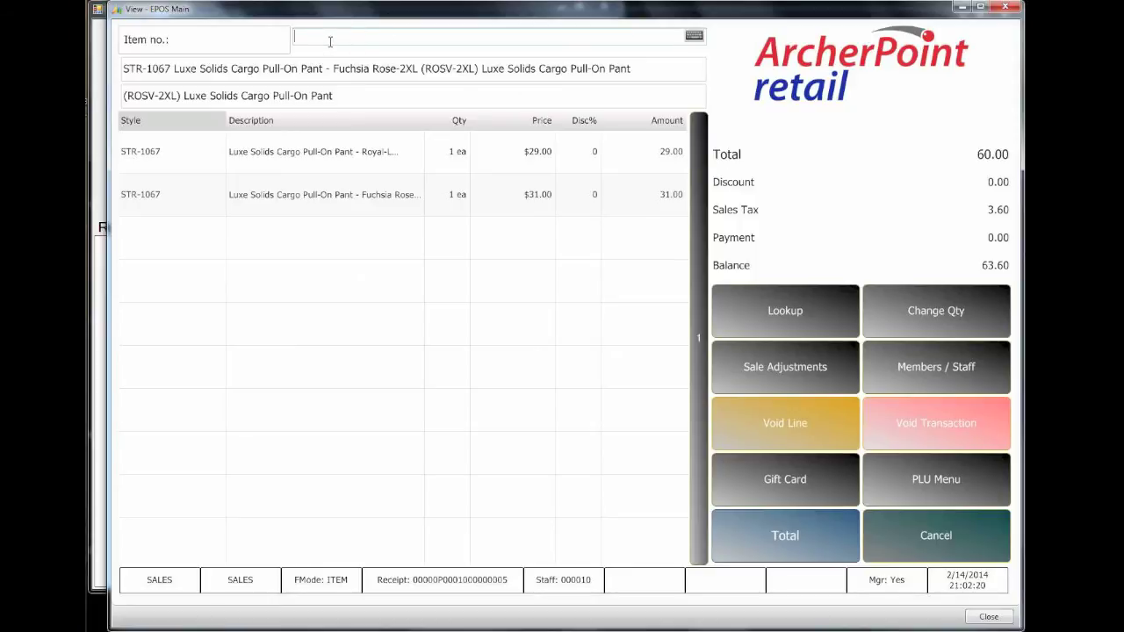
pyautogui.write('737314497300')
pyautogui.press('Return')
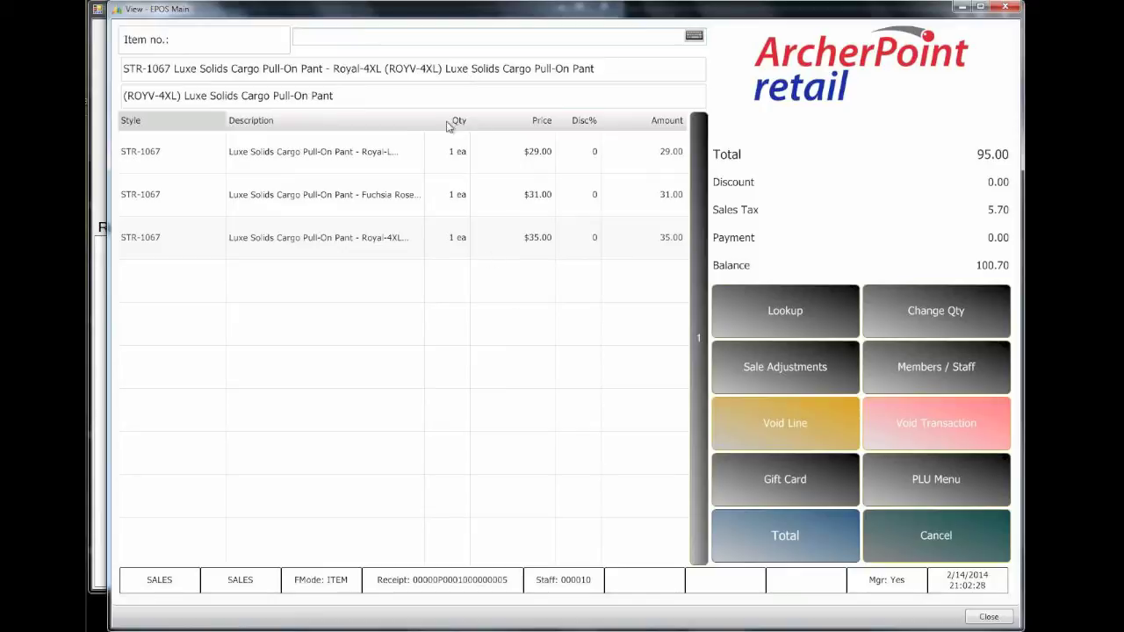
pyautogui.click(800, 545)
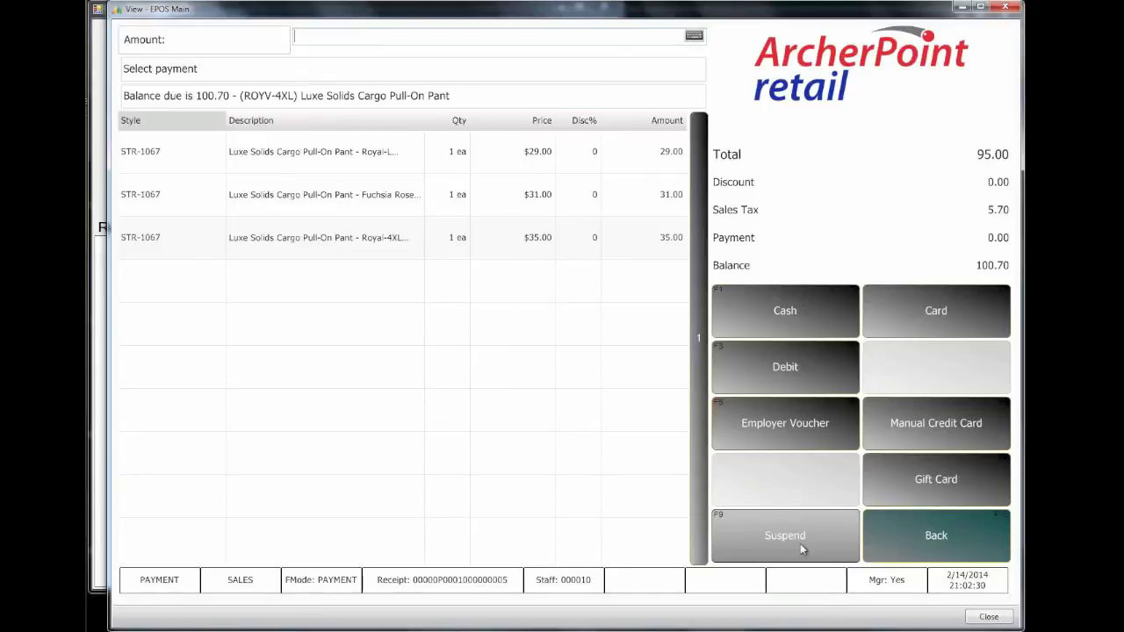
# - Pay the 100.70 balance in cash, then log off and close the POS
pyautogui.click(791, 324)
pyautogui.click(645, 284)
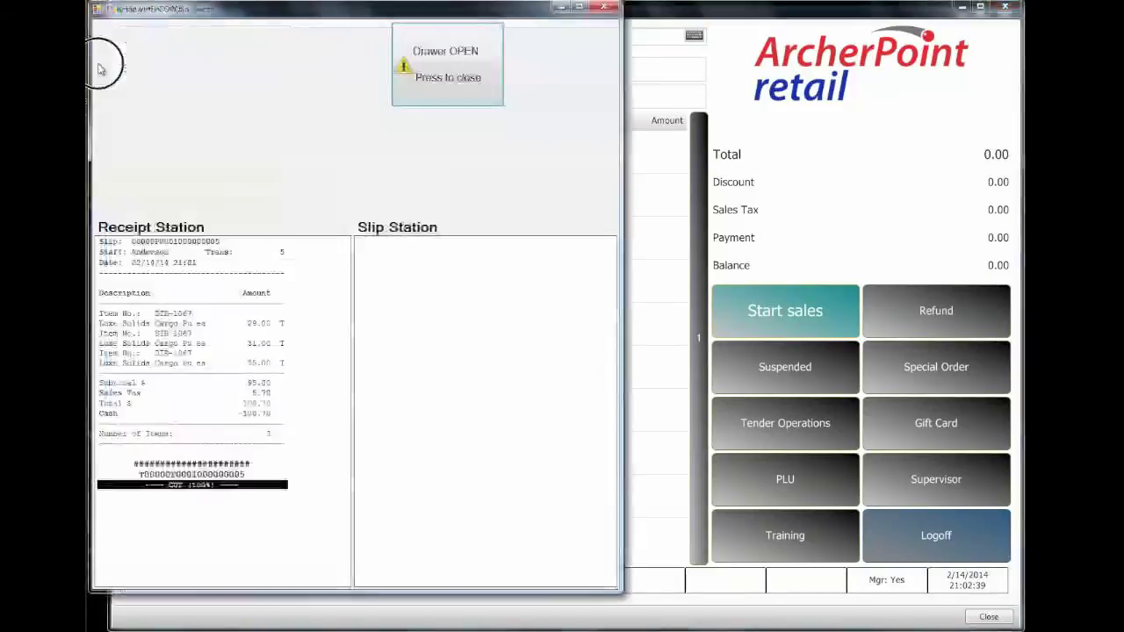
pyautogui.click(833, 186)
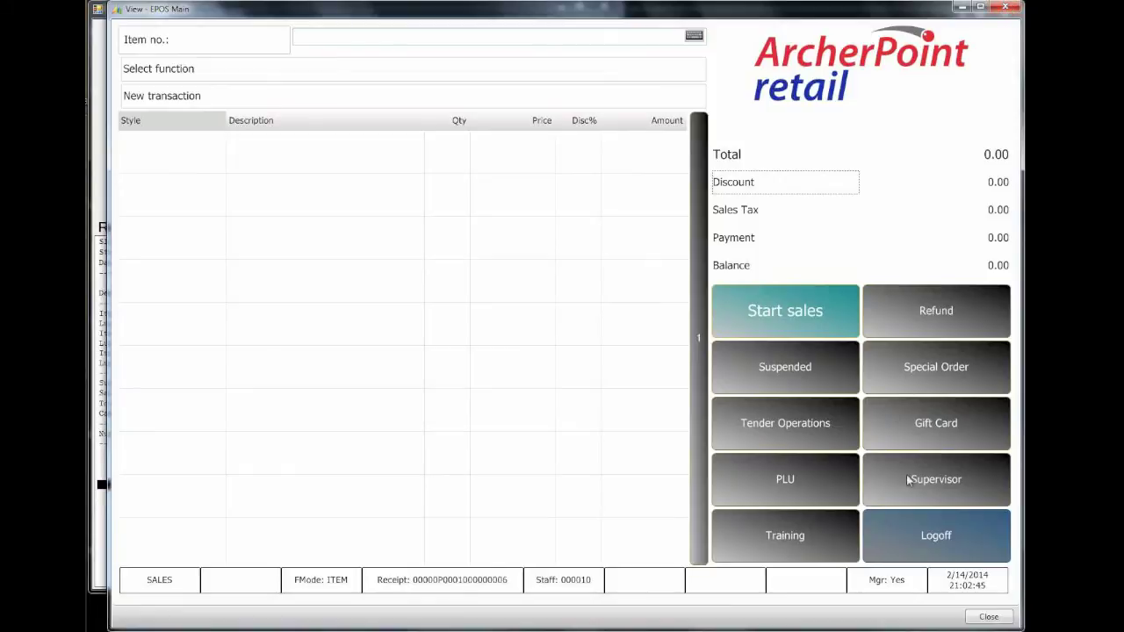
pyautogui.click(921, 555)
pyautogui.click(455, 446)
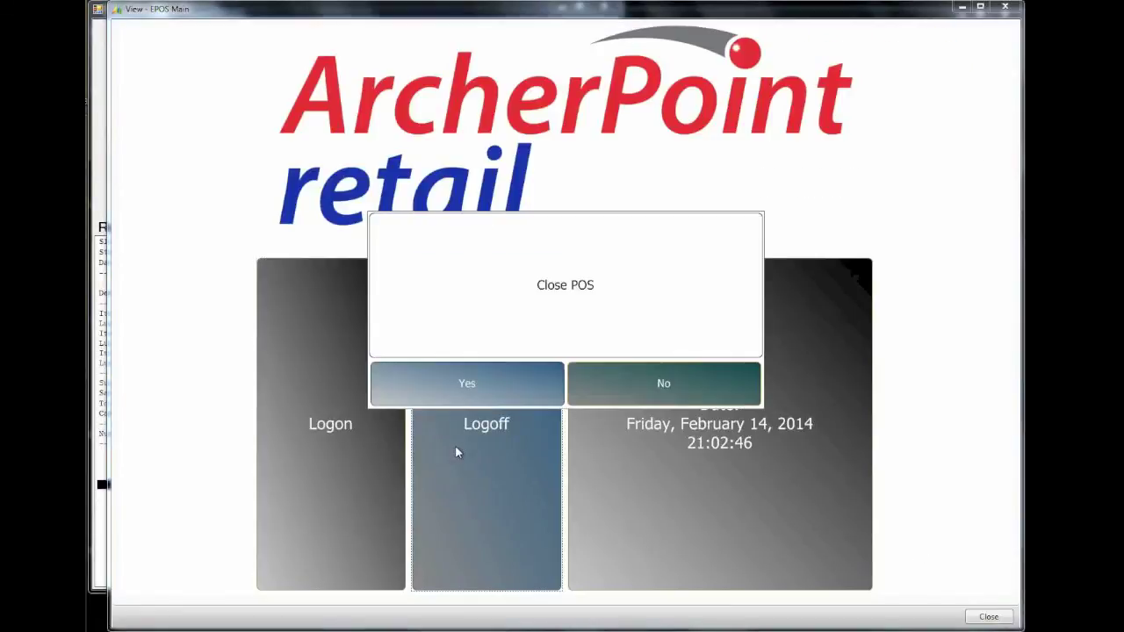
pyautogui.click(452, 383)
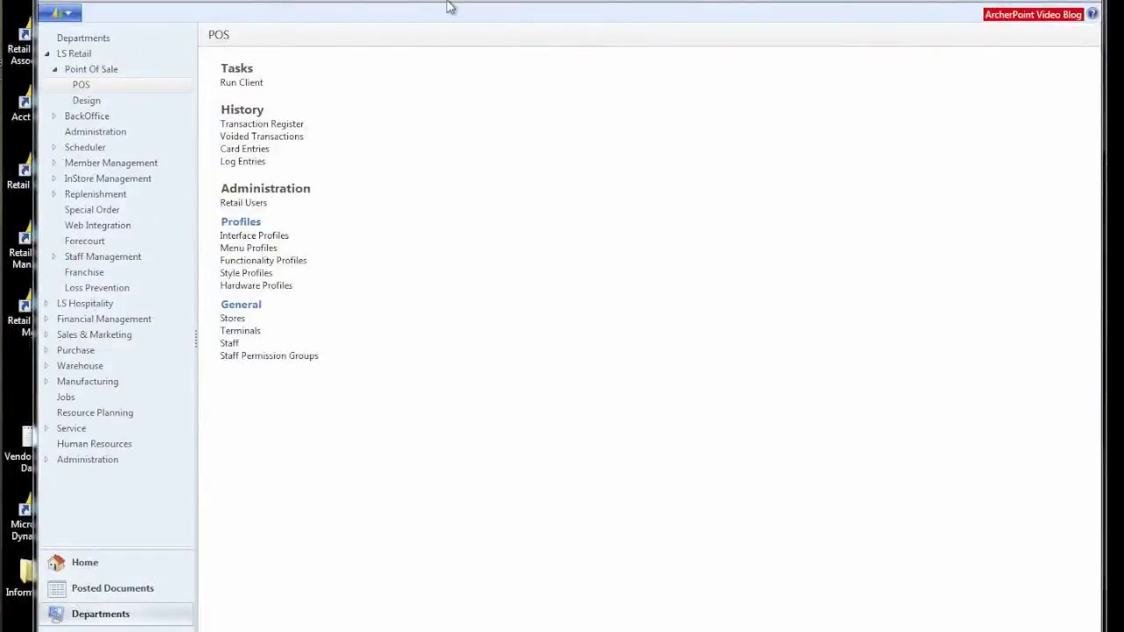
# - Go back to the Retail Items list and open the Retail Item Card for STR-1067
pyautogui.click(97, 573)
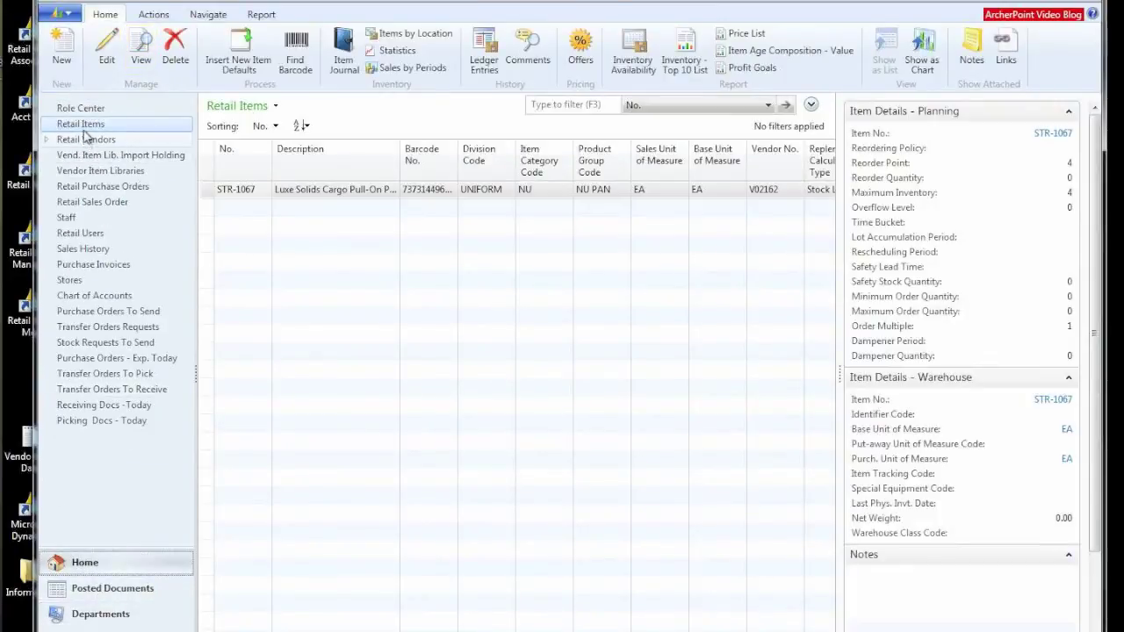
pyautogui.click(243, 195)
pyautogui.doubleClick(243, 192)
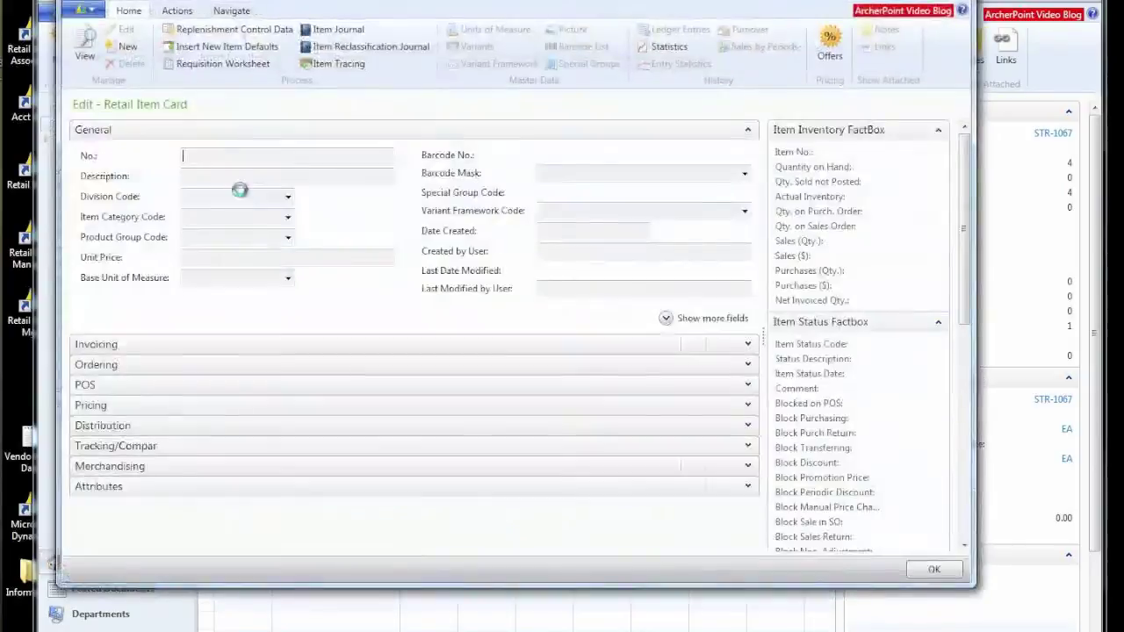